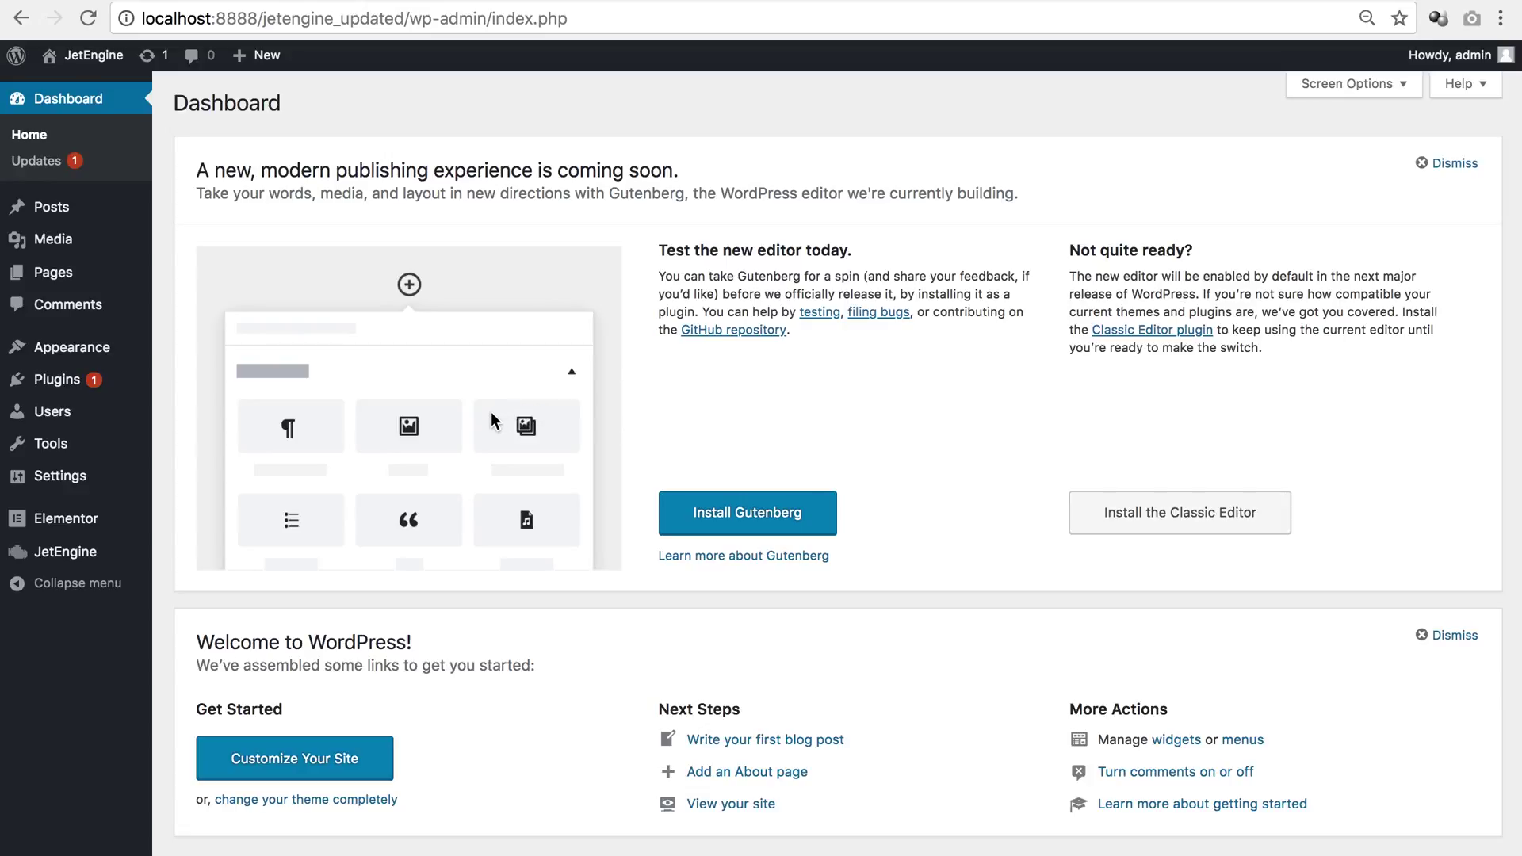
Open JetEngine's Post Types list, which shows no custom post types yet
{"action": "mouse_move", "coordinate": [95, 565]}
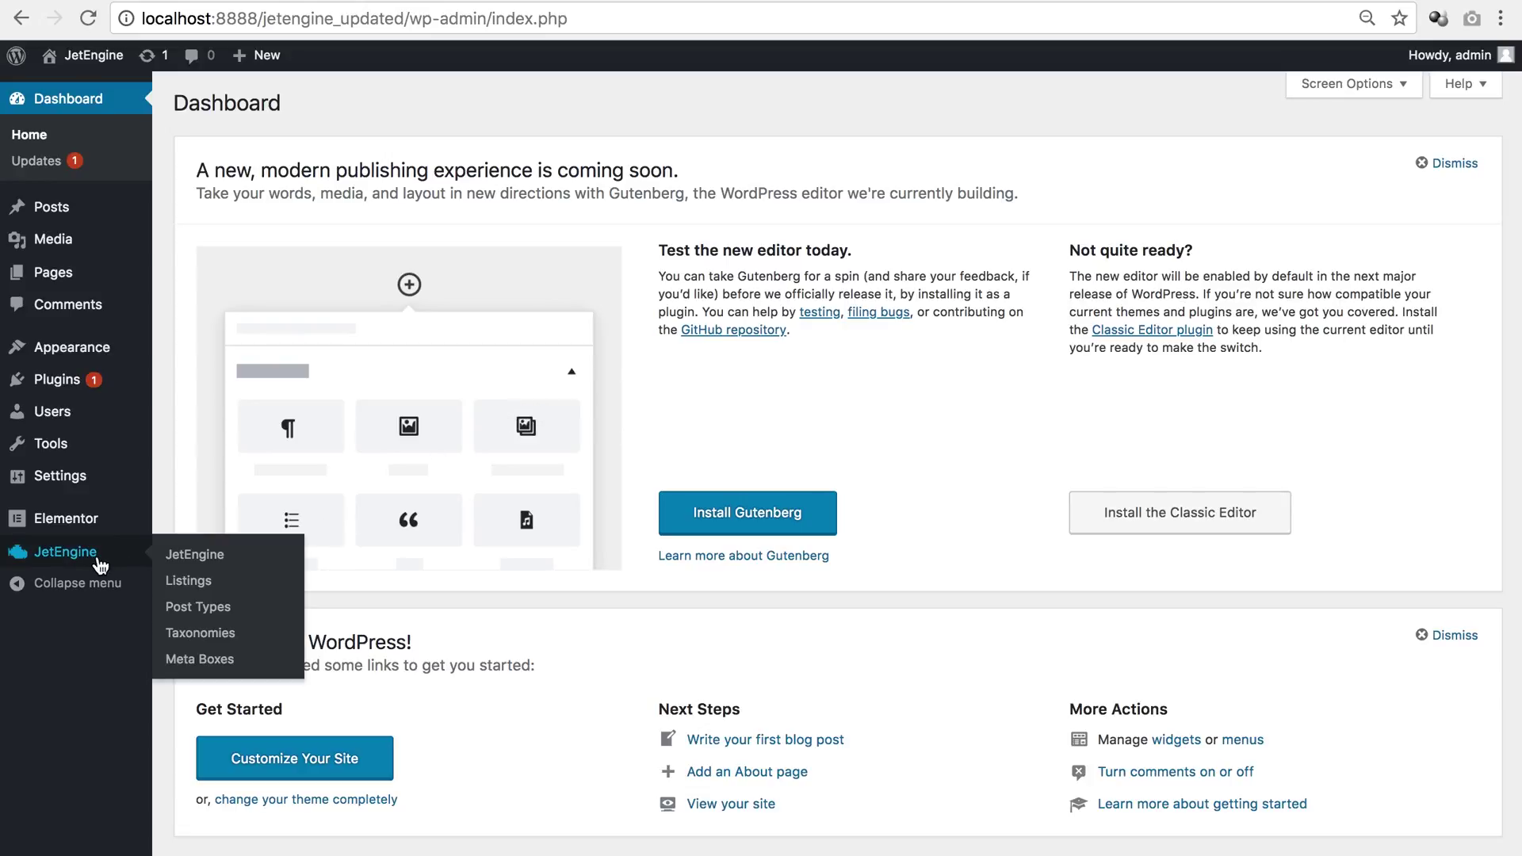
{"action": "left_click", "coordinate": [189, 609]}
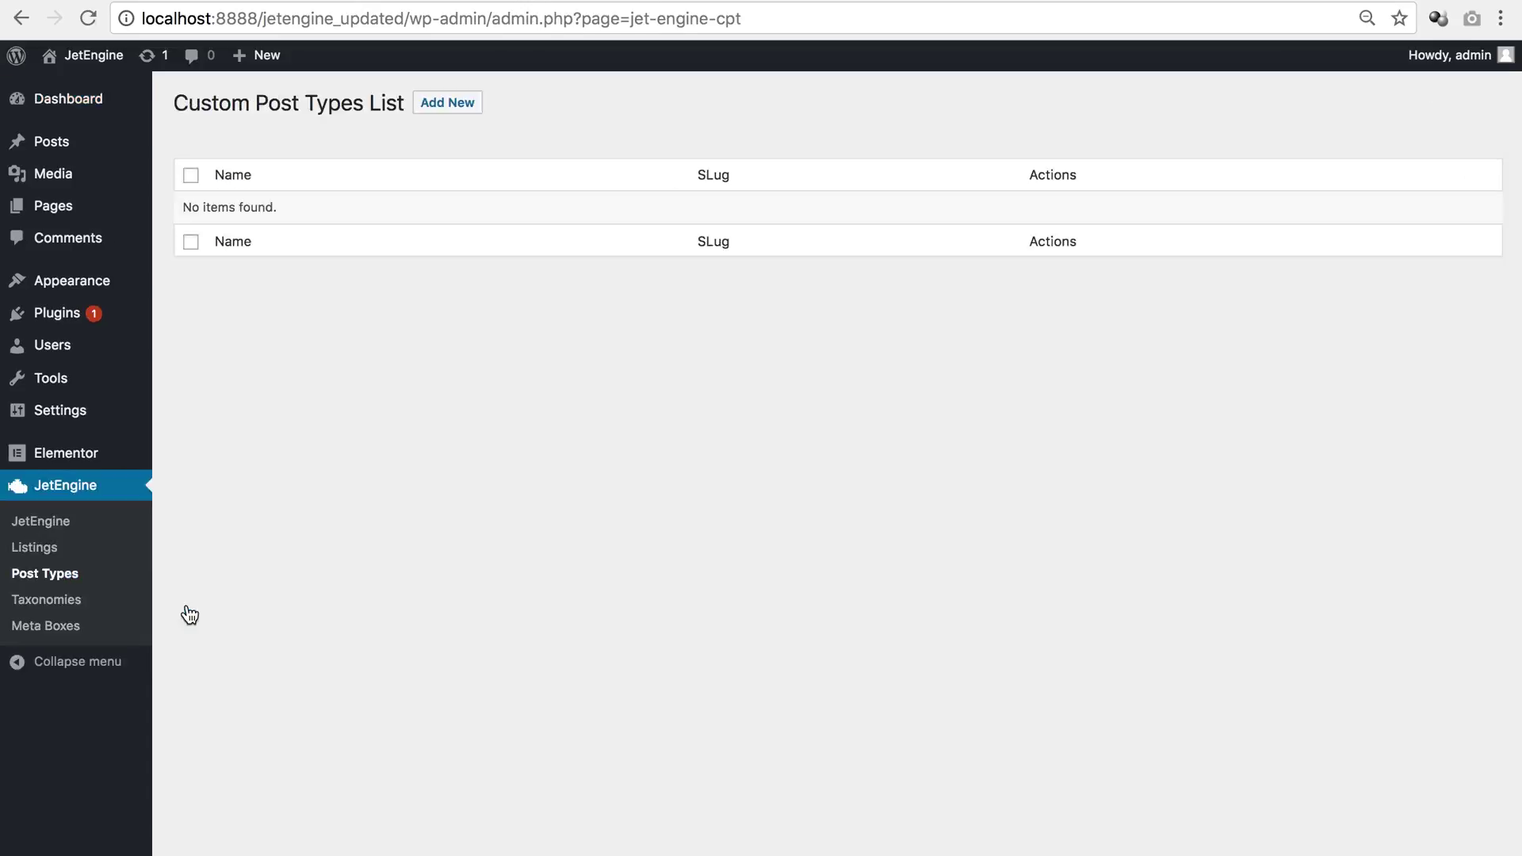
Start a new post type named Projects with slug projects and the gallery menu icon
{"action": "left_click", "coordinate": [444, 109]}
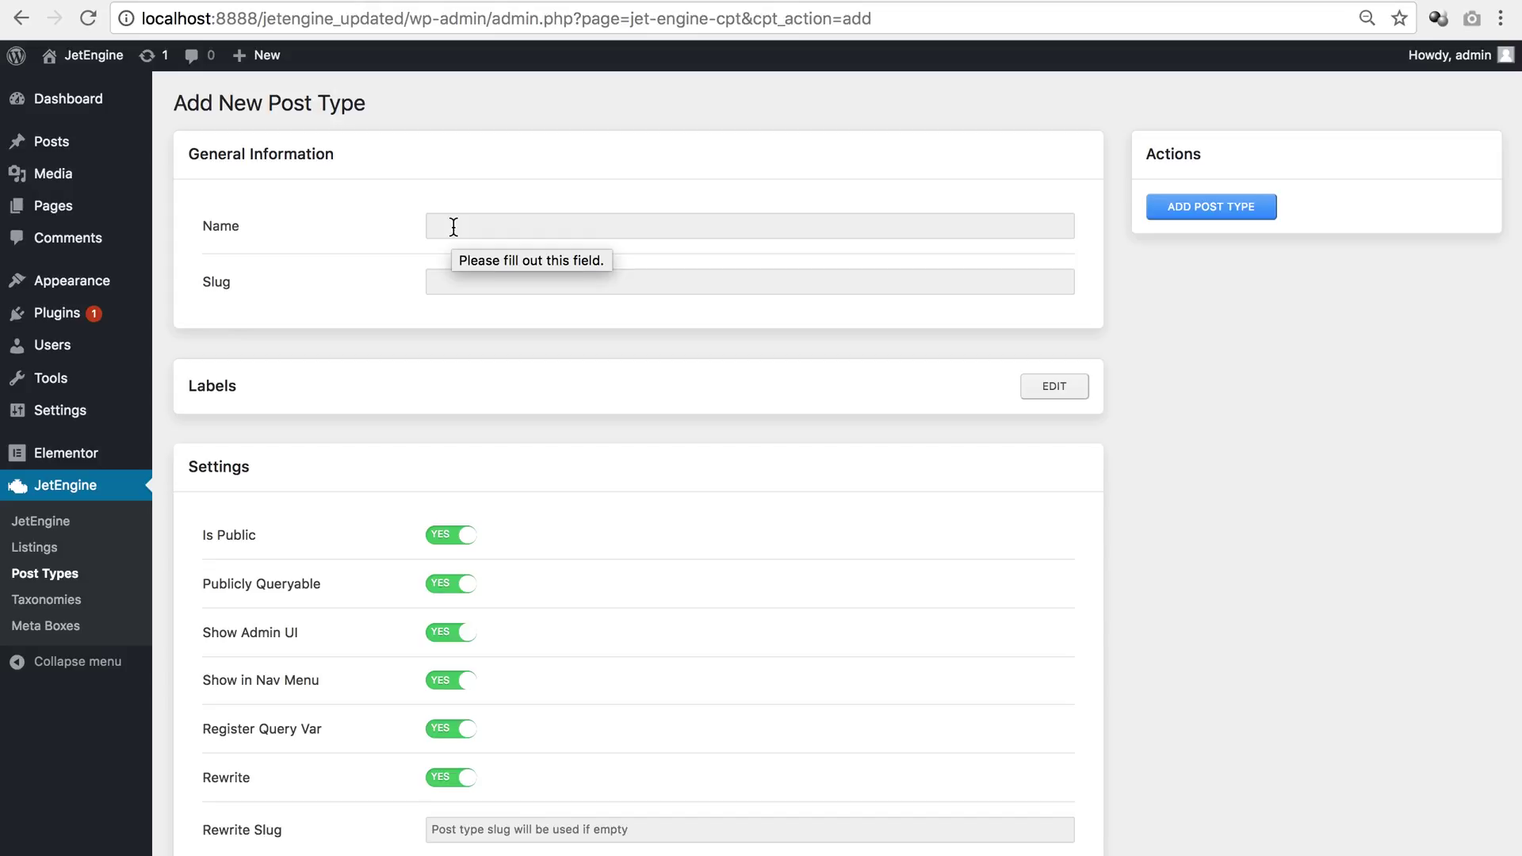
{"action": "left_click", "coordinate": [454, 228]}
{"action": "type", "text": "Projects"}
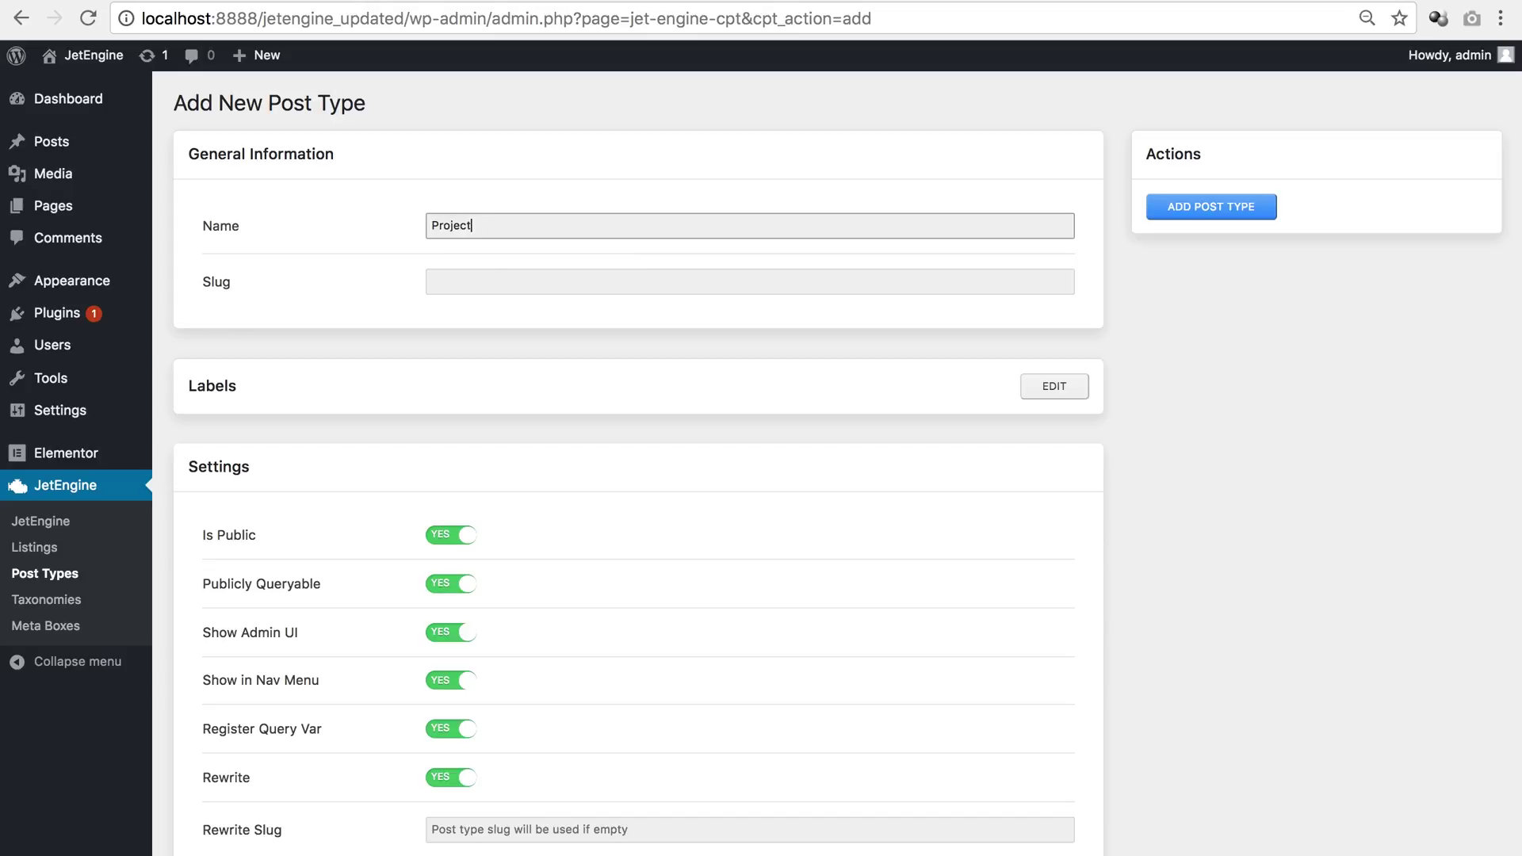
{"action": "left_click", "coordinate": [479, 283]}
{"action": "type", "text": "projects"}
{"action": "scroll", "coordinate": [507, 566], "scroll_direction": "down", "scroll_amount": 6}
{"action": "left_click", "coordinate": [497, 605]}
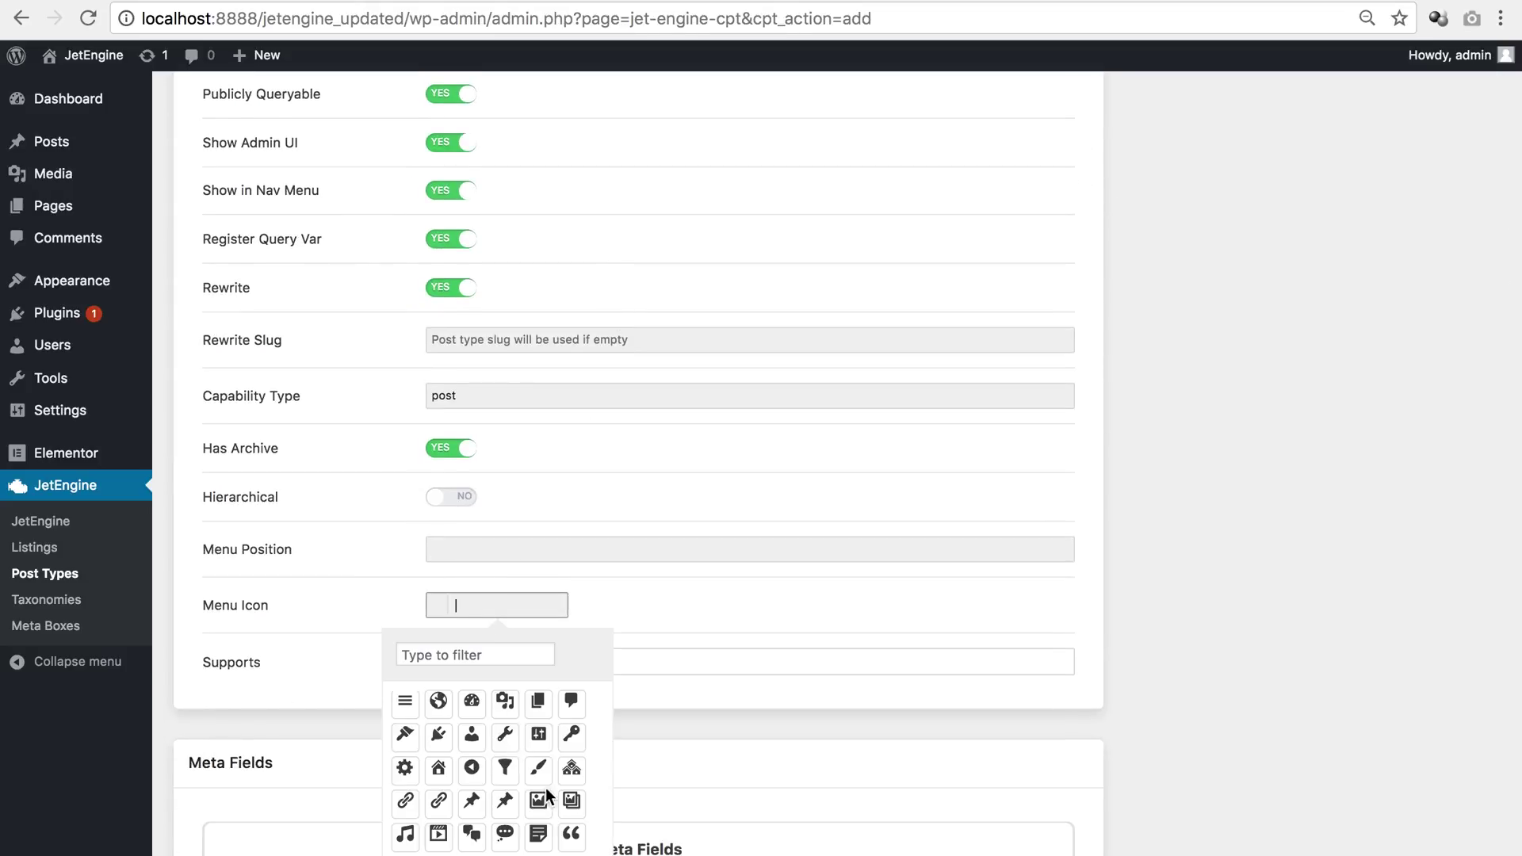
{"action": "left_click", "coordinate": [545, 788]}
{"action": "scroll", "coordinate": [664, 701], "scroll_direction": "down", "scroll_amount": 3}
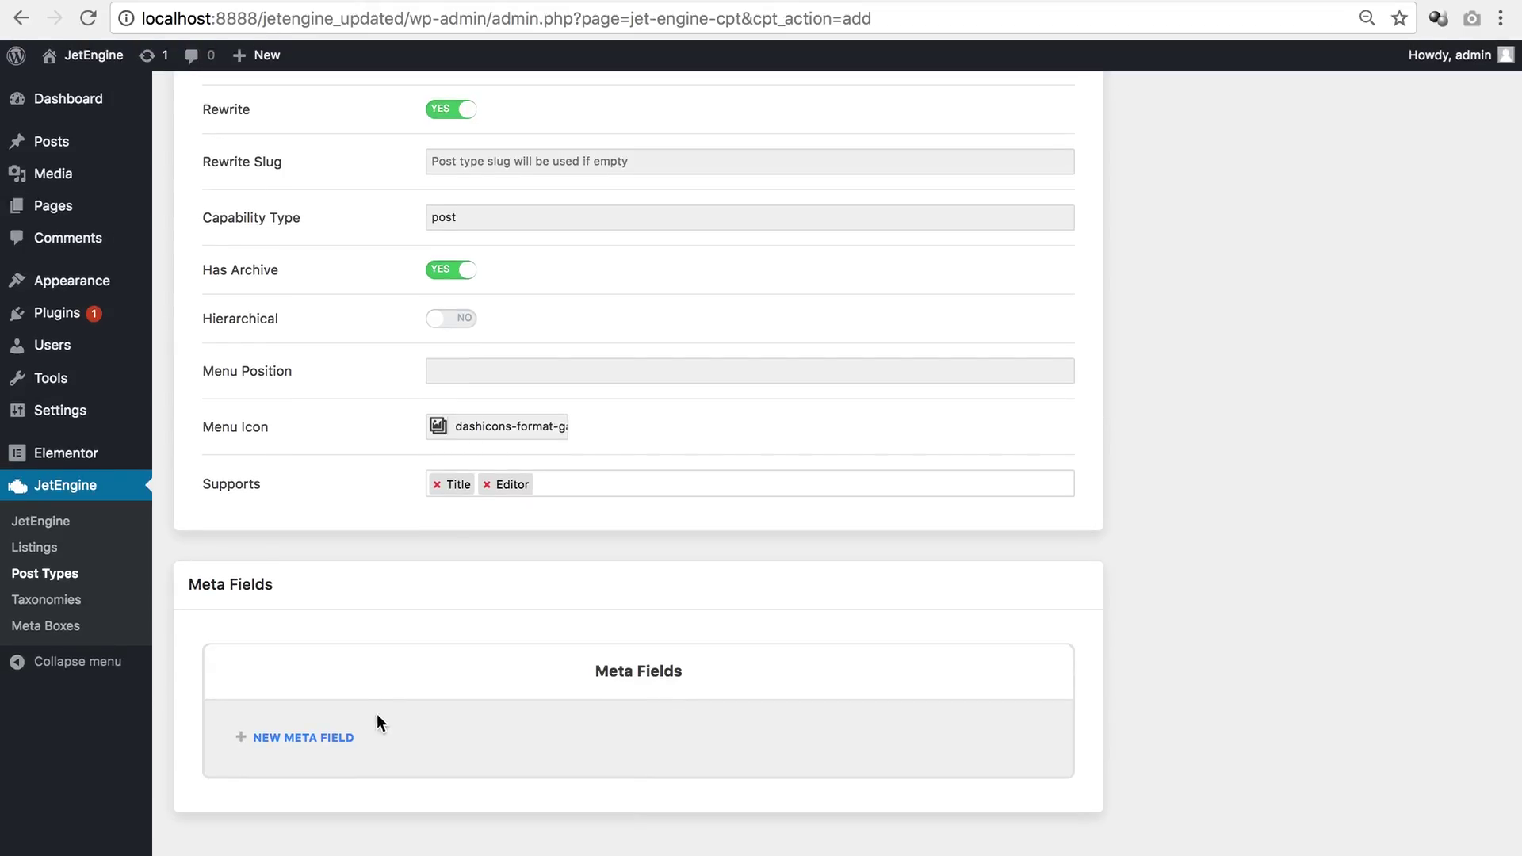
Add a meta field titled Image with name image and type Media
{"action": "left_click", "coordinate": [305, 740]}
{"action": "scroll", "coordinate": [482, 642], "scroll_direction": "down", "scroll_amount": 3}
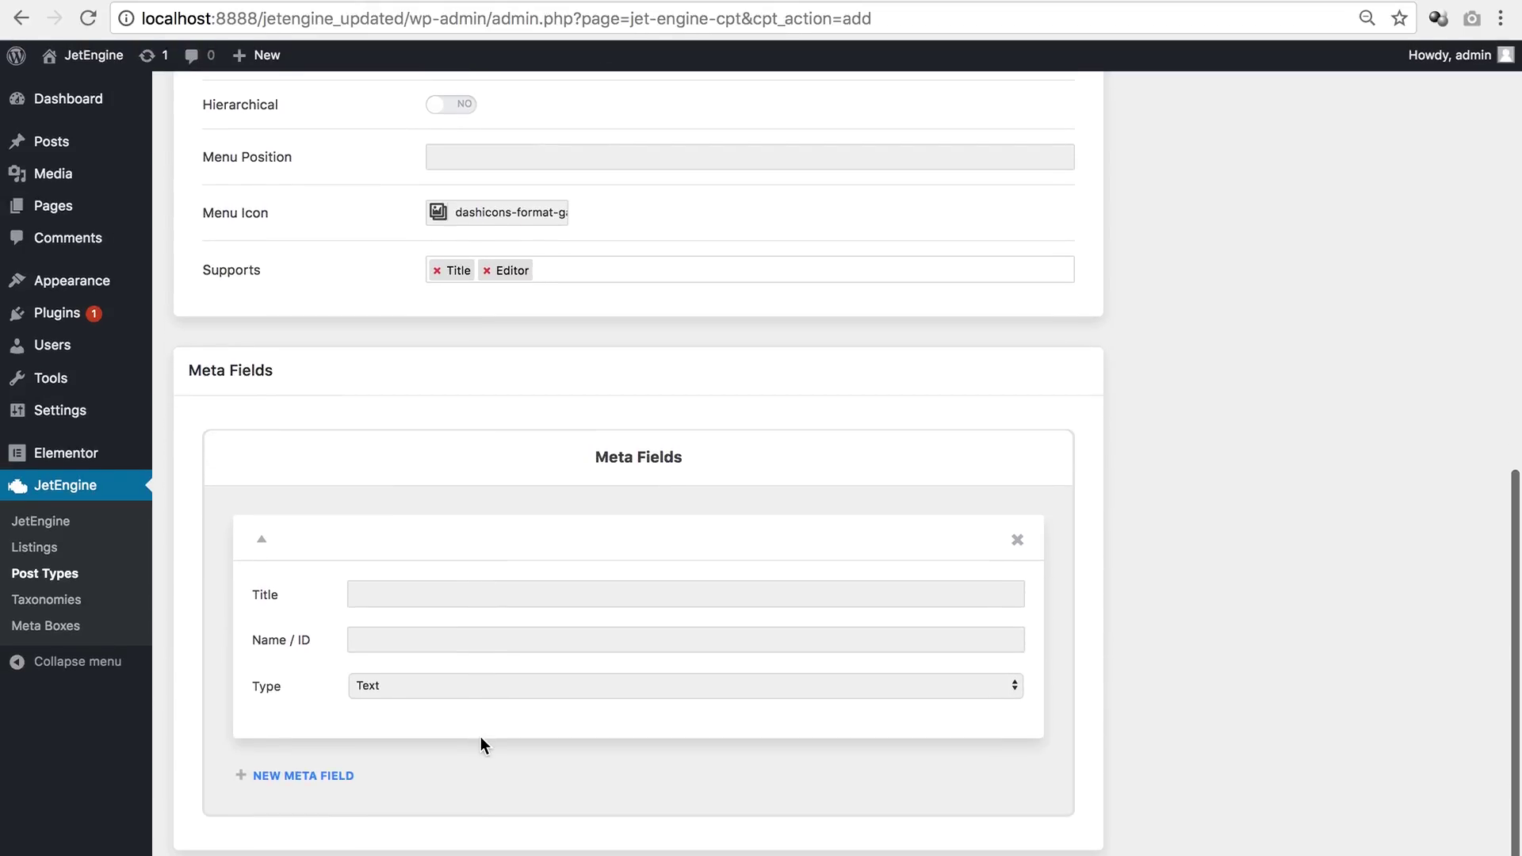
{"action": "left_click", "coordinate": [469, 600]}
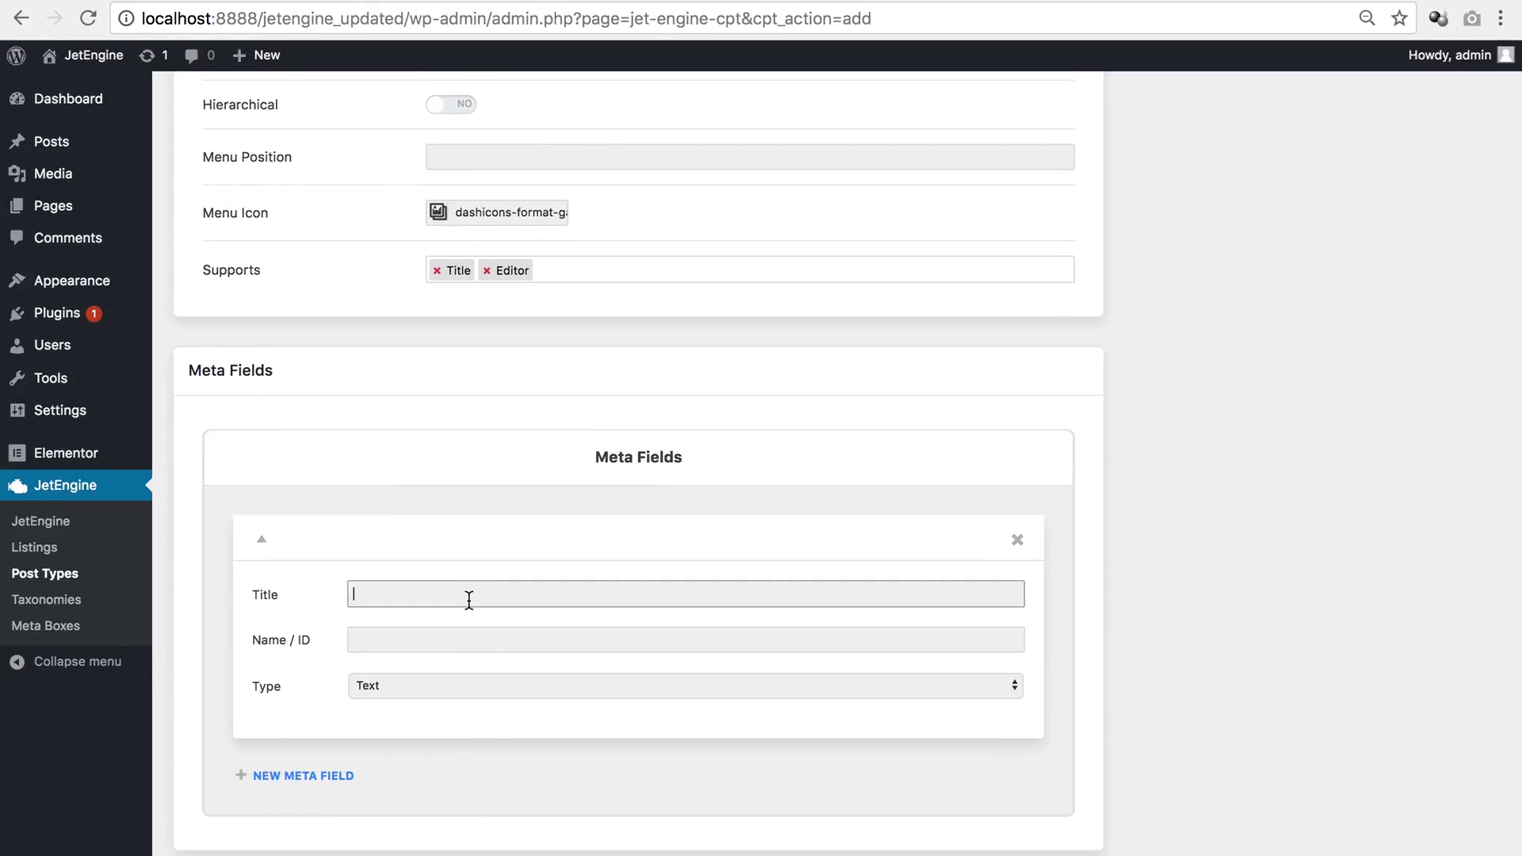
{"action": "type", "text": "Image"}
{"action": "left_click", "coordinate": [466, 641]}
{"action": "type", "text": "image"}
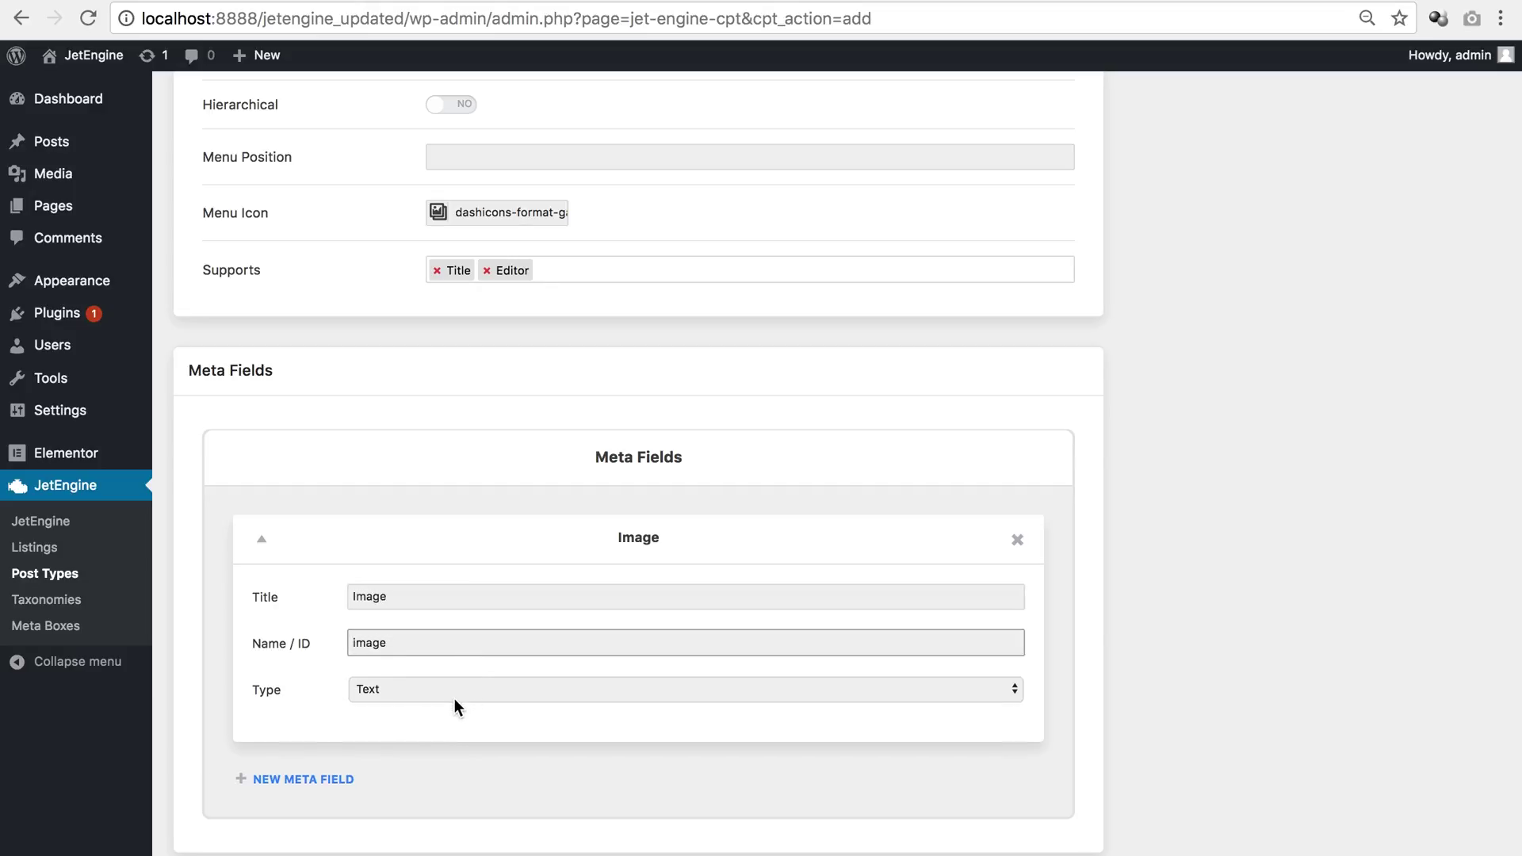
{"action": "left_click", "coordinate": [457, 689]}
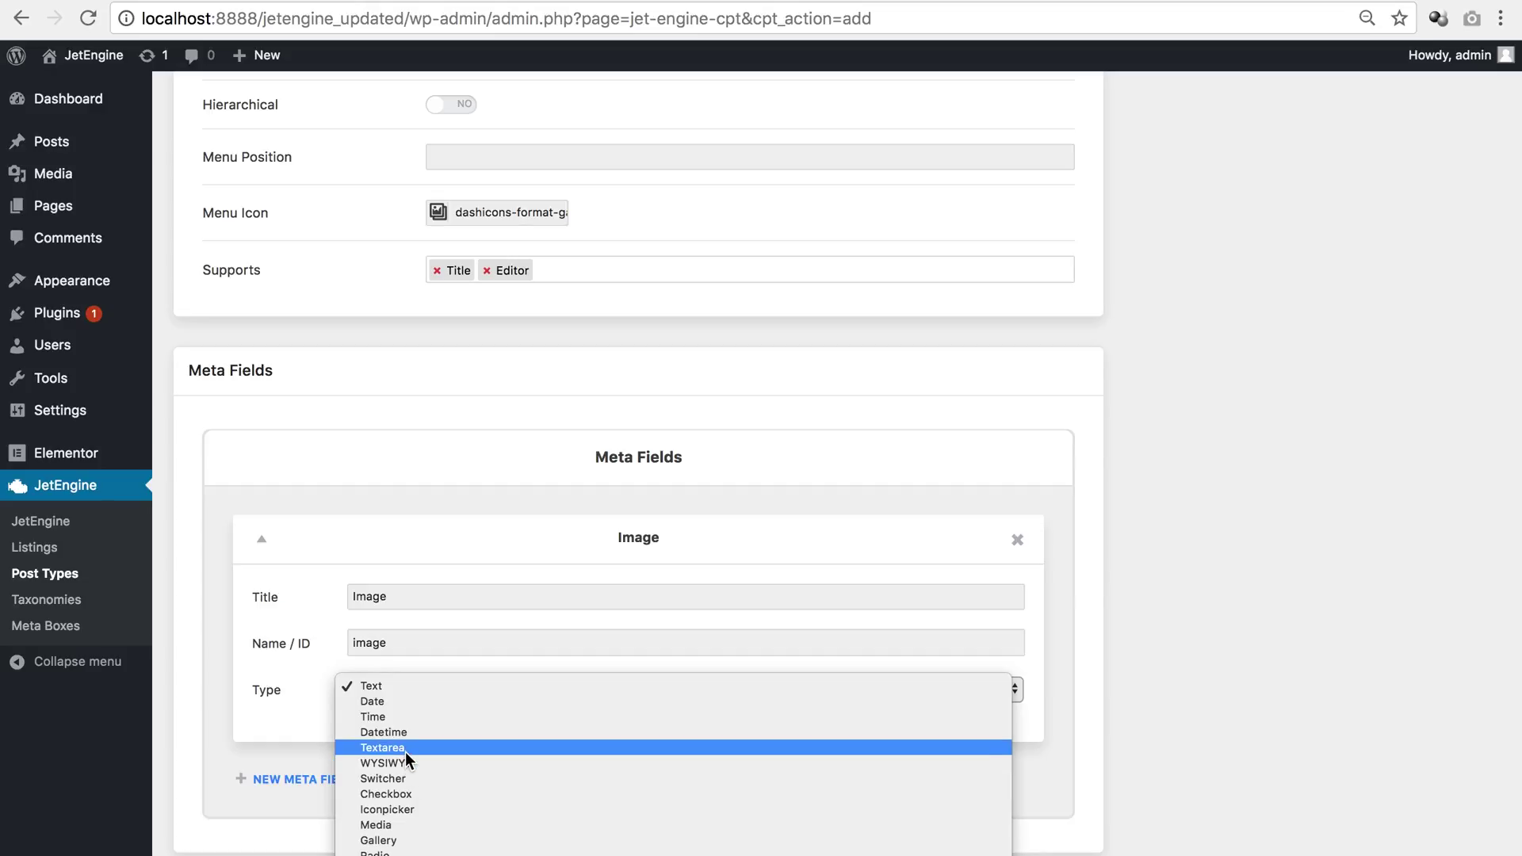
{"action": "left_click", "coordinate": [421, 824]}
{"action": "scroll", "coordinate": [422, 758], "scroll_direction": "down", "scroll_amount": 1}
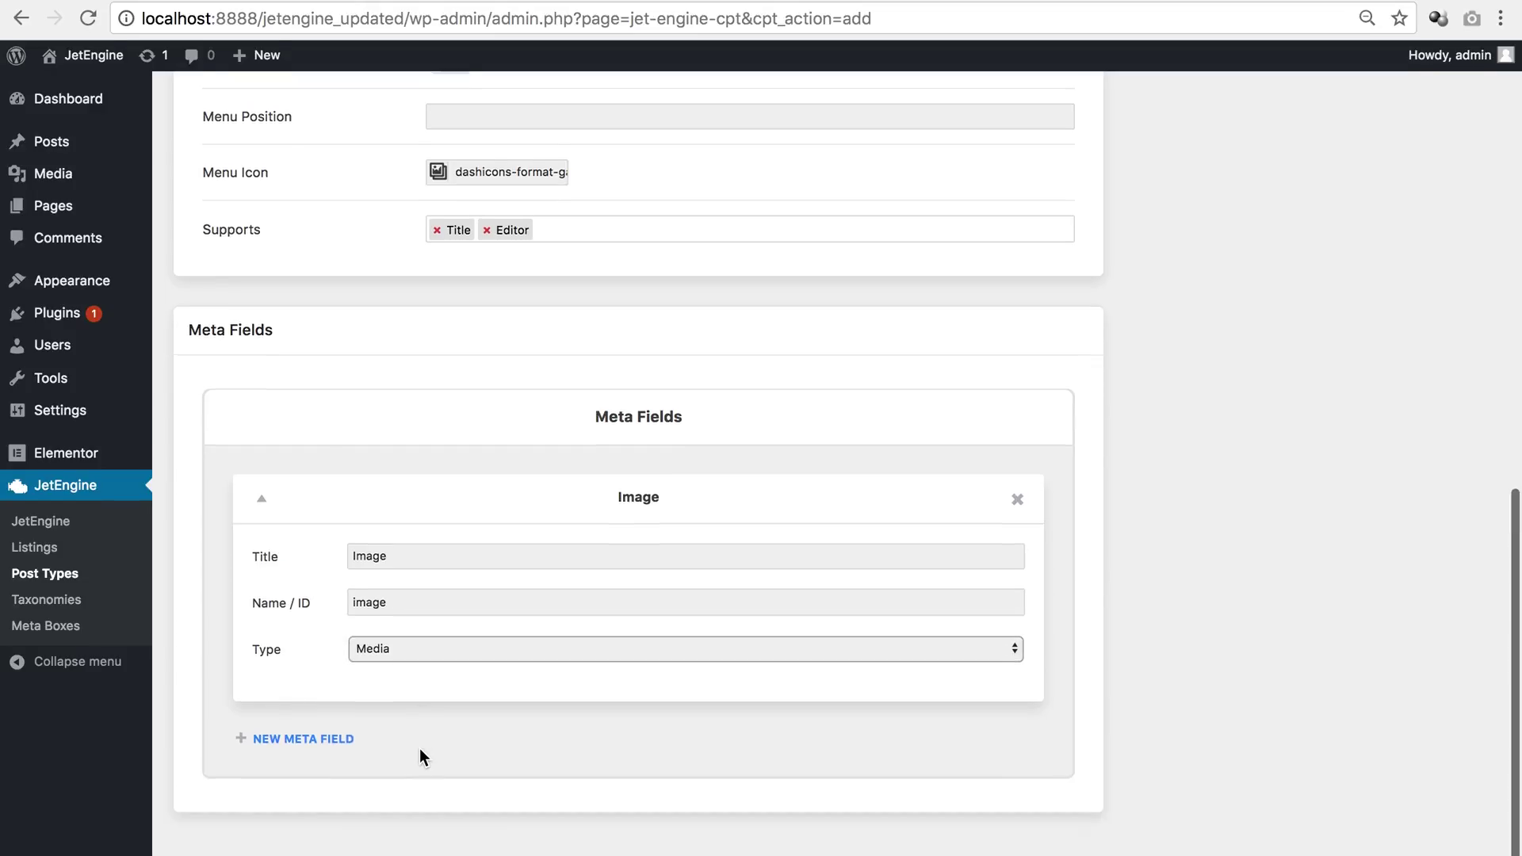
Add a second meta field titled Text with name text
{"action": "left_click", "coordinate": [337, 741]}
{"action": "scroll", "coordinate": [404, 745], "scroll_direction": "down", "scroll_amount": 5}
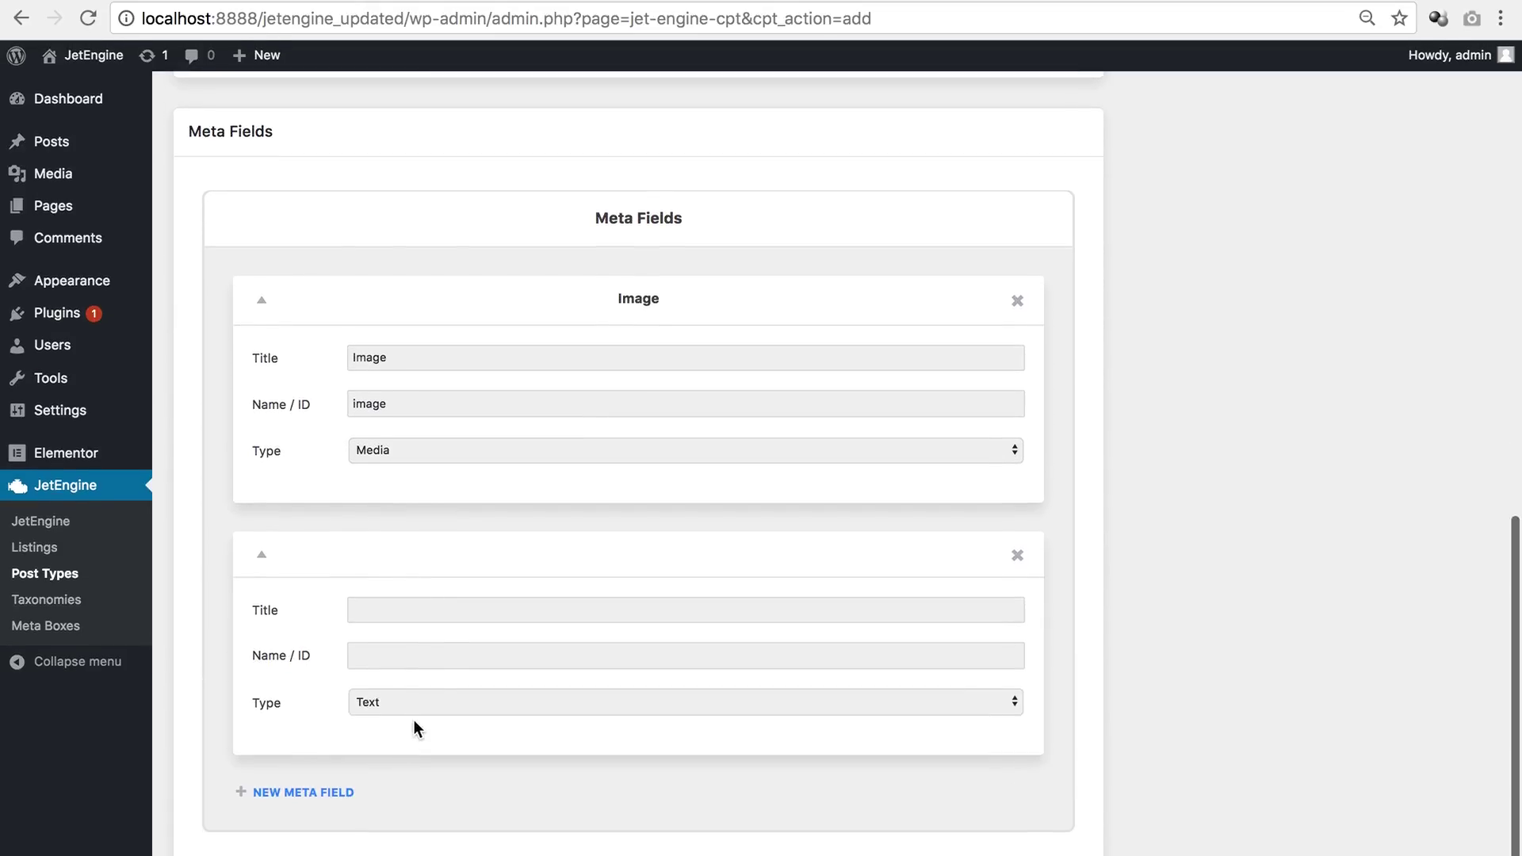
{"action": "left_click", "coordinate": [459, 611]}
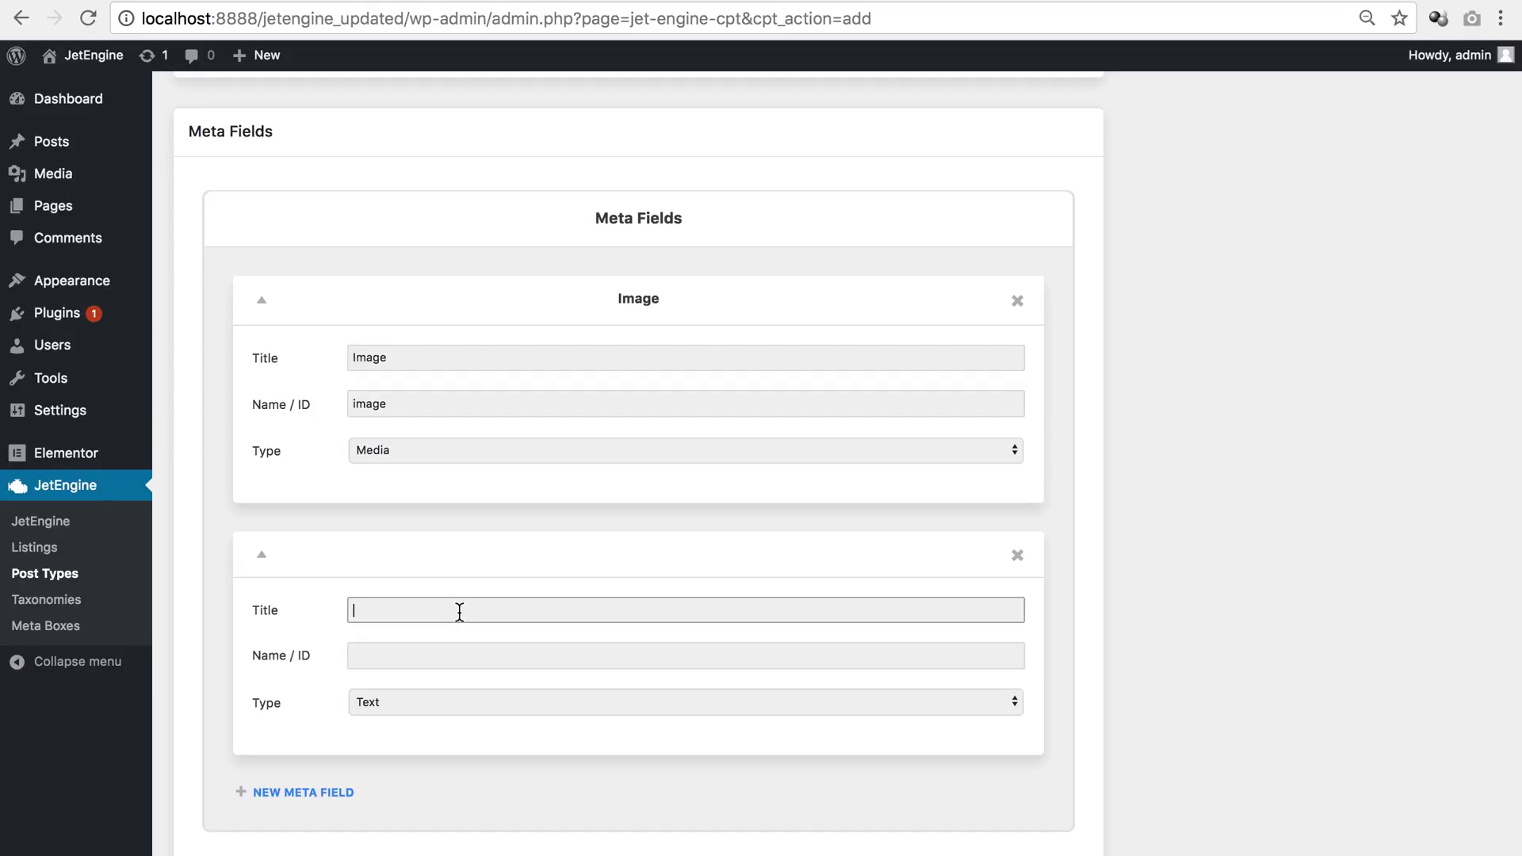
{"action": "type", "text": "Text"}
{"action": "left_click", "coordinate": [451, 652]}
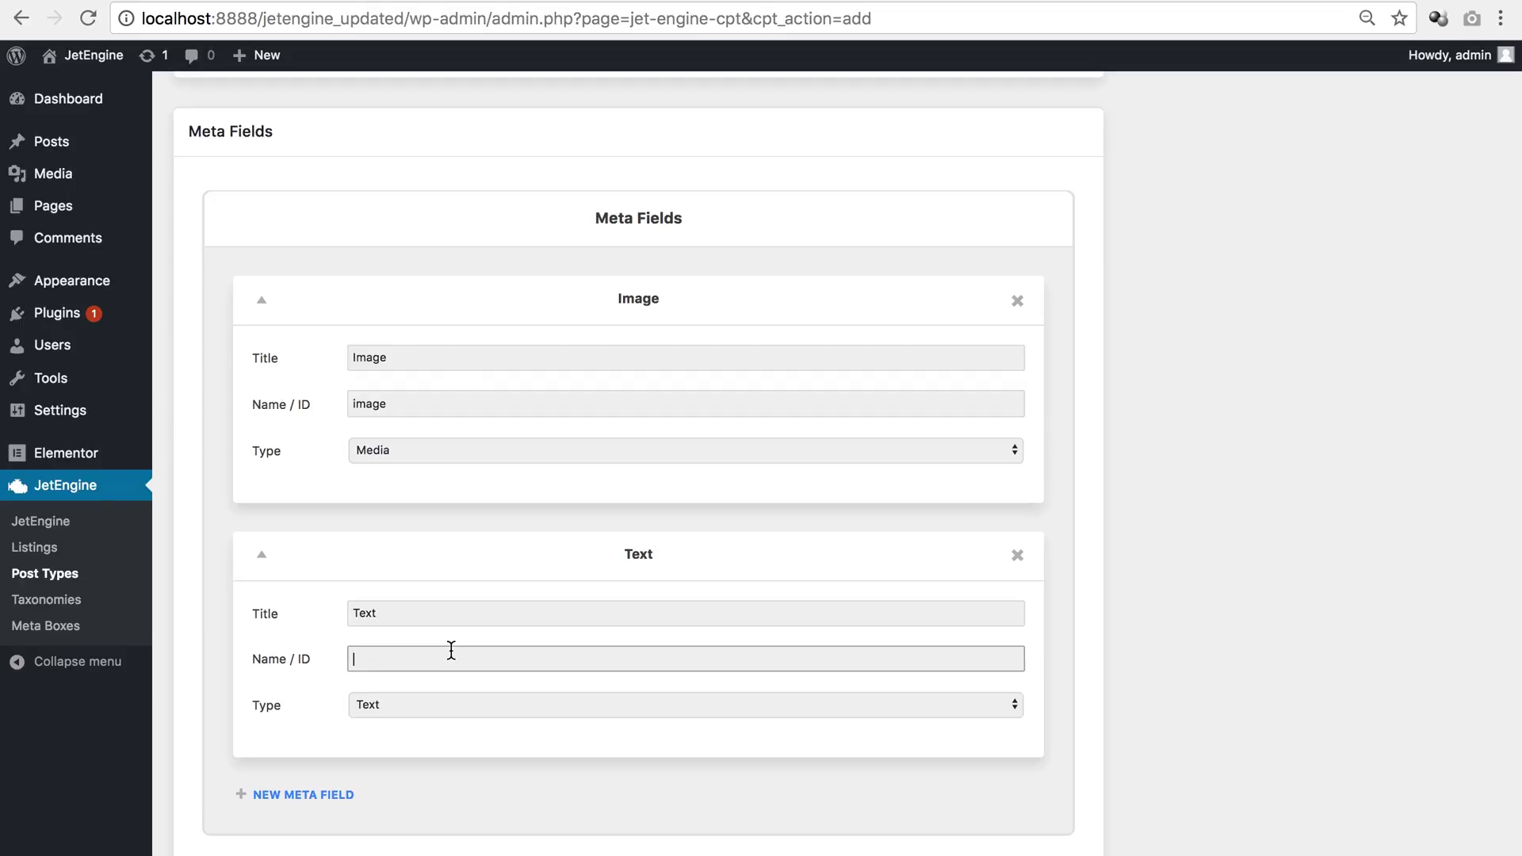
{"action": "type", "text": "text"}
{"action": "scroll", "coordinate": [507, 529], "scroll_direction": "up", "scroll_amount": 20}
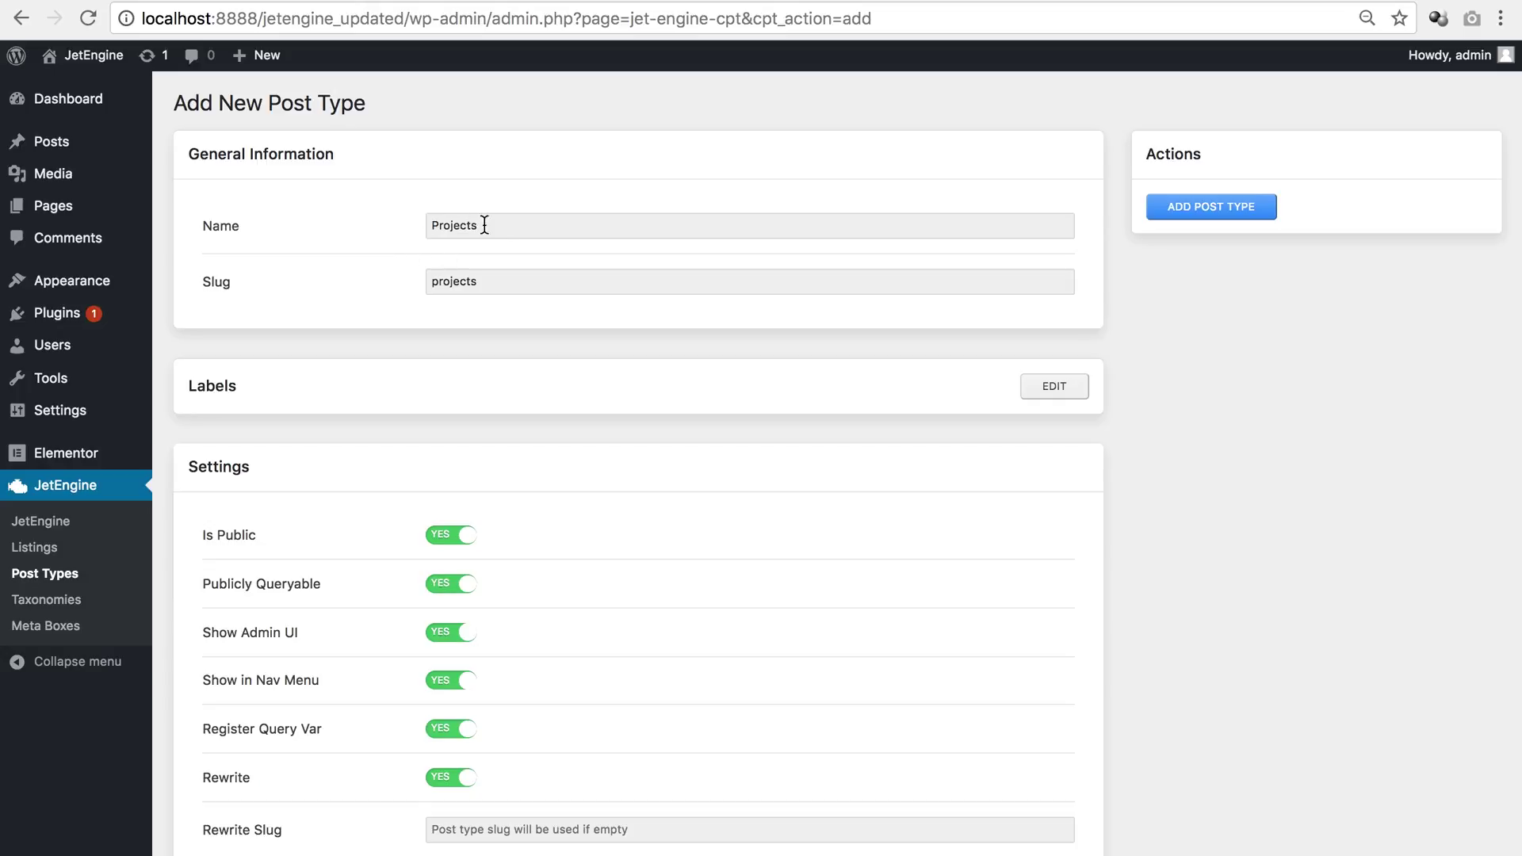
Save the Projects post type and open a new project to see its Image and Text fields
{"action": "left_click", "coordinate": [1215, 213]}
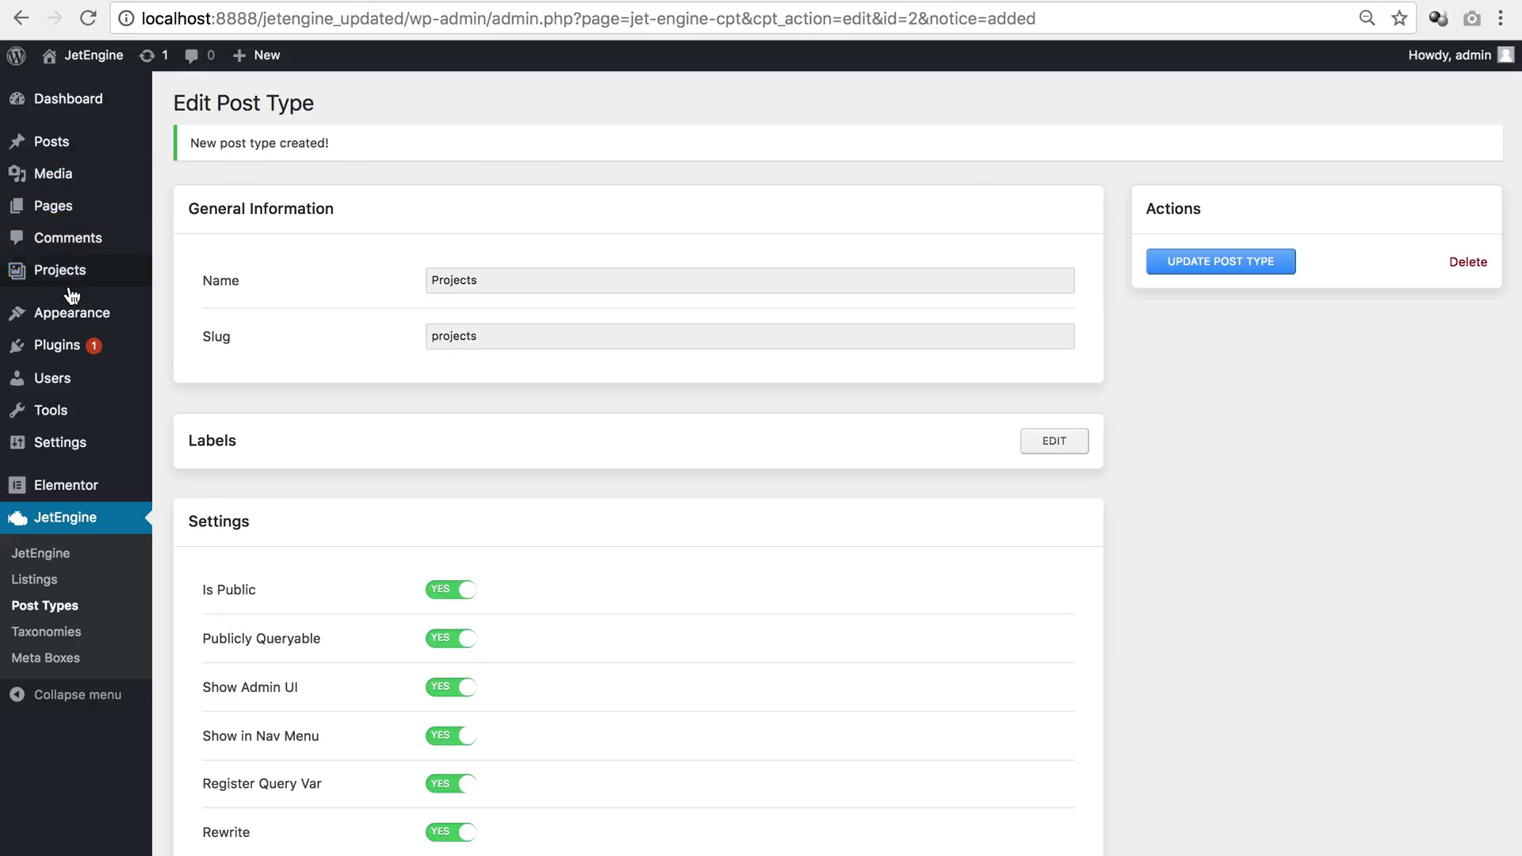
{"action": "mouse_move", "coordinate": [58, 274]}
{"action": "left_click", "coordinate": [187, 302]}
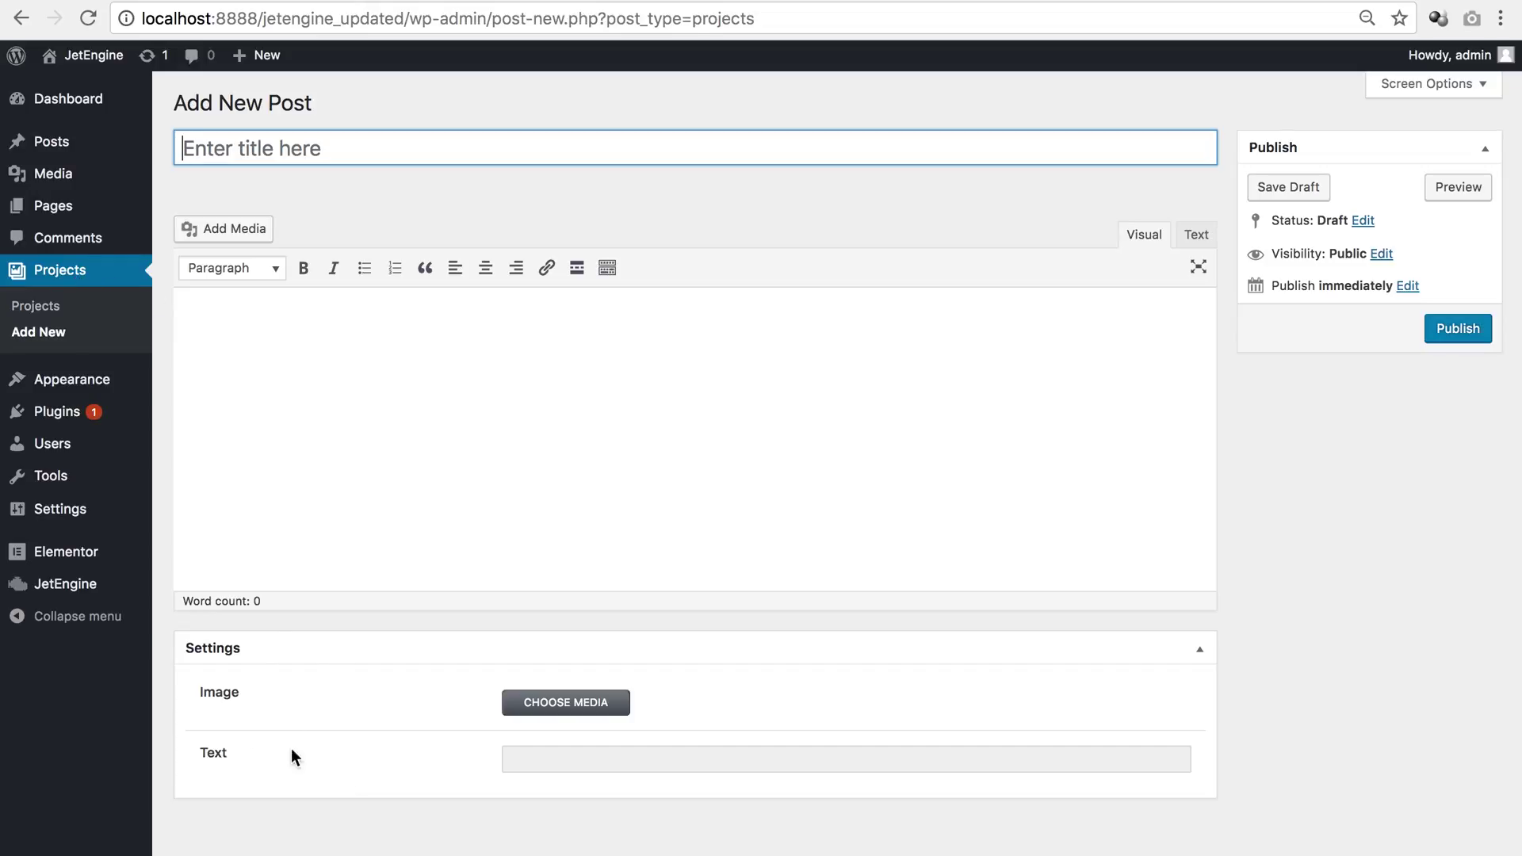
{"action": "mouse_move", "coordinate": [71, 211]}
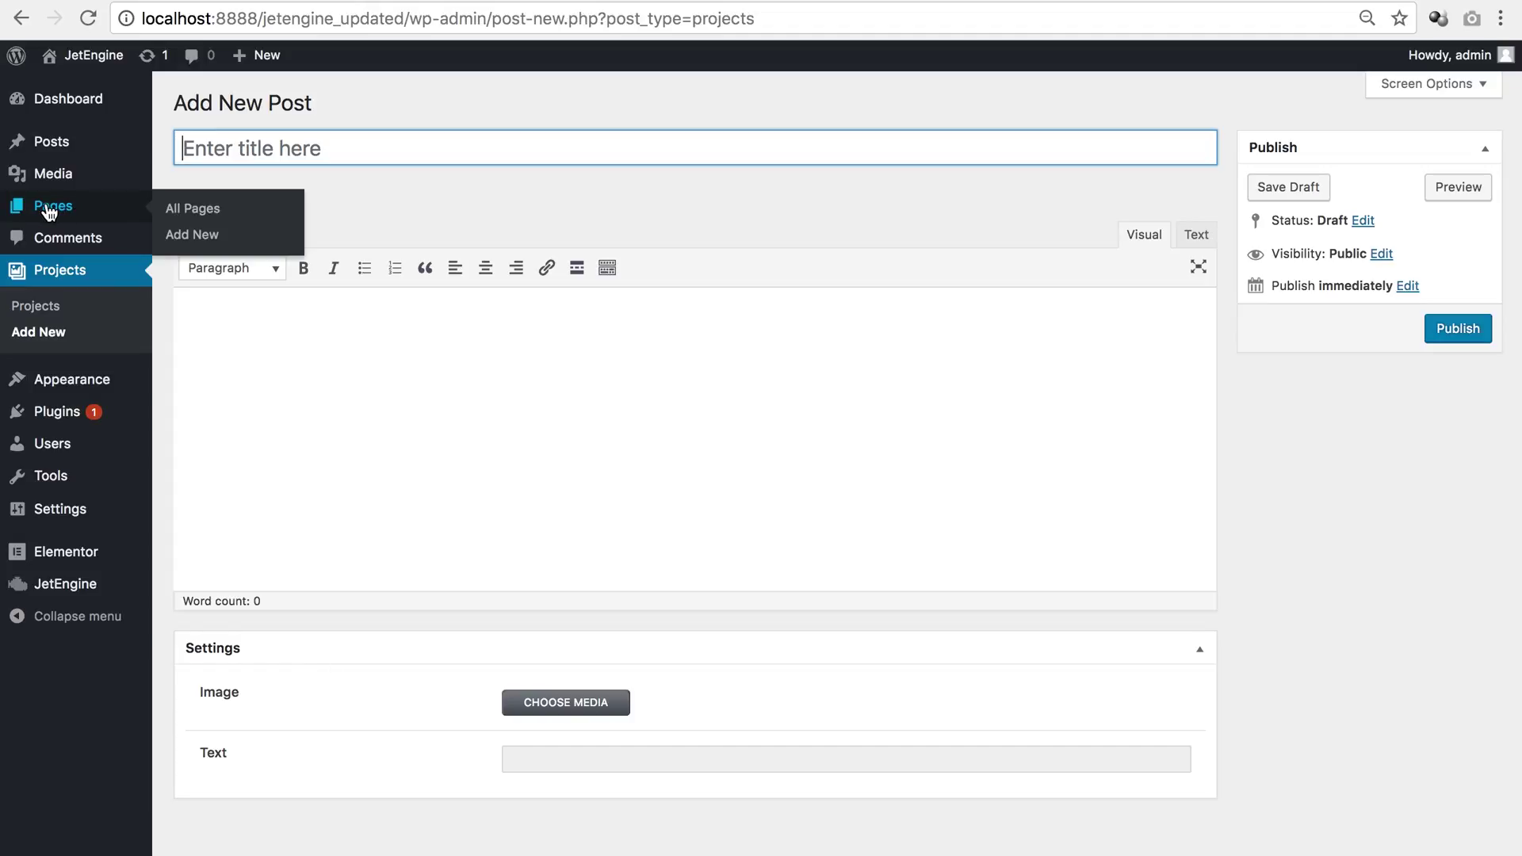
{"action": "mouse_move", "coordinate": [52, 148]}
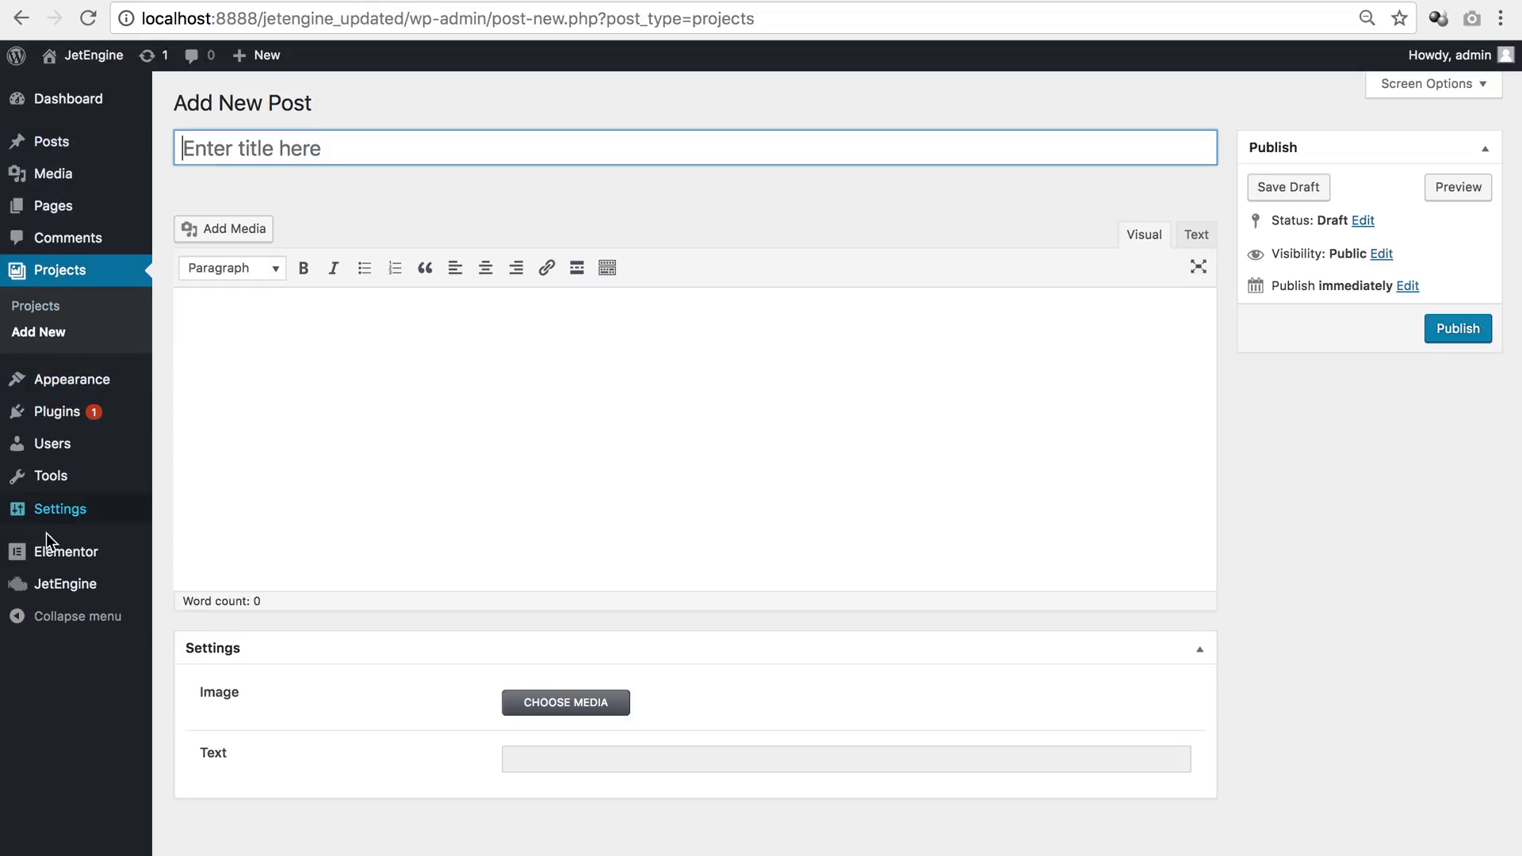
{"action": "mouse_move", "coordinate": [55, 594]}
Create a new meta box named Meta Box #1
{"action": "left_click", "coordinate": [200, 697]}
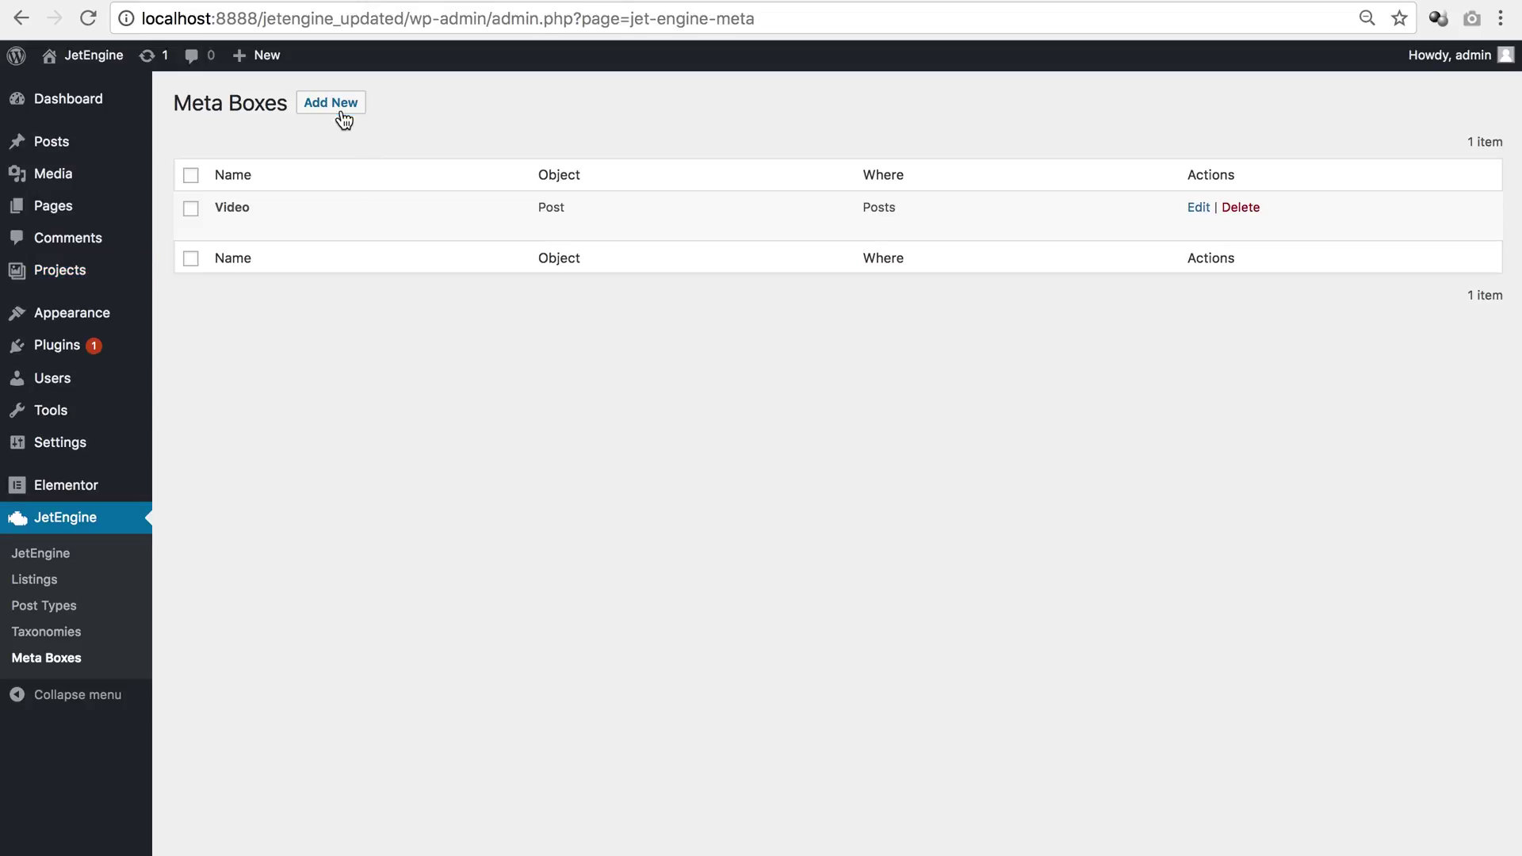
{"action": "left_click", "coordinate": [343, 111]}
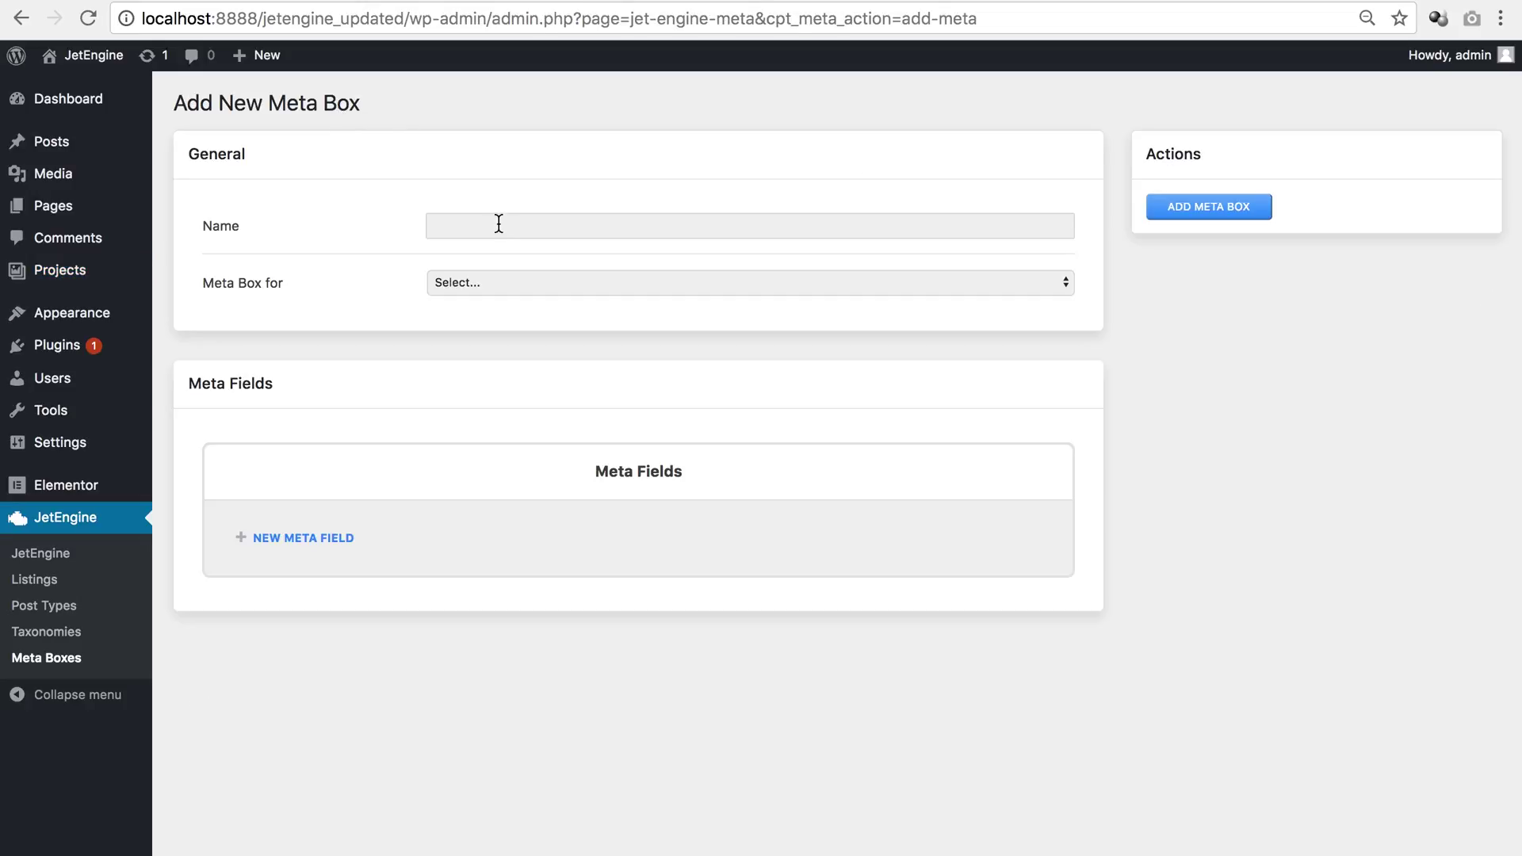
{"action": "left_click", "coordinate": [499, 224]}
{"action": "type", "text": "Meta Box #1"}
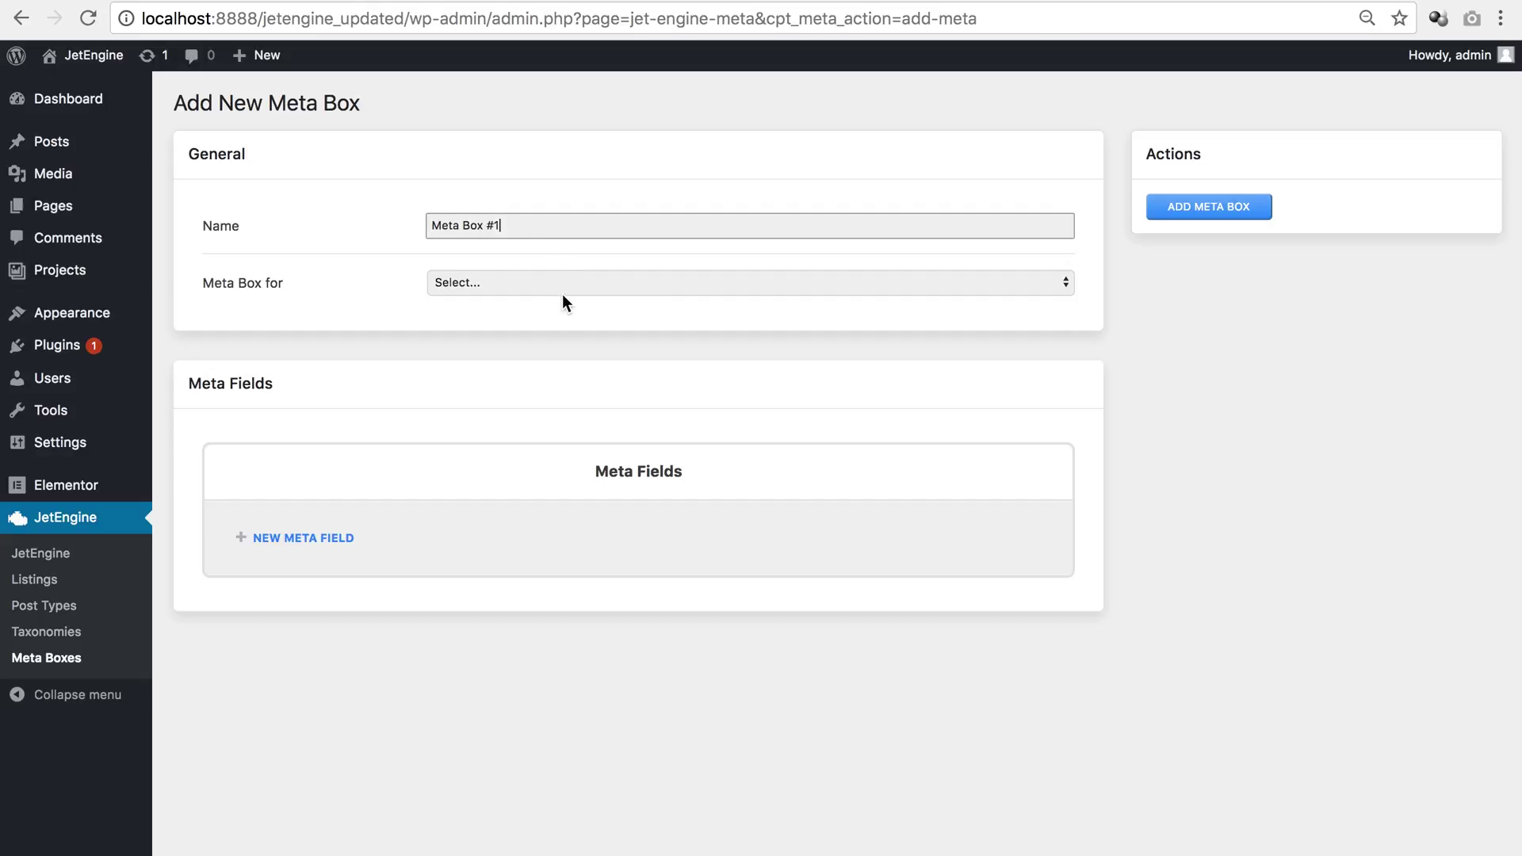
Target the meta box at Post for Posts, Pages and Projects, and add a blank meta field
{"action": "left_click", "coordinate": [563, 294]}
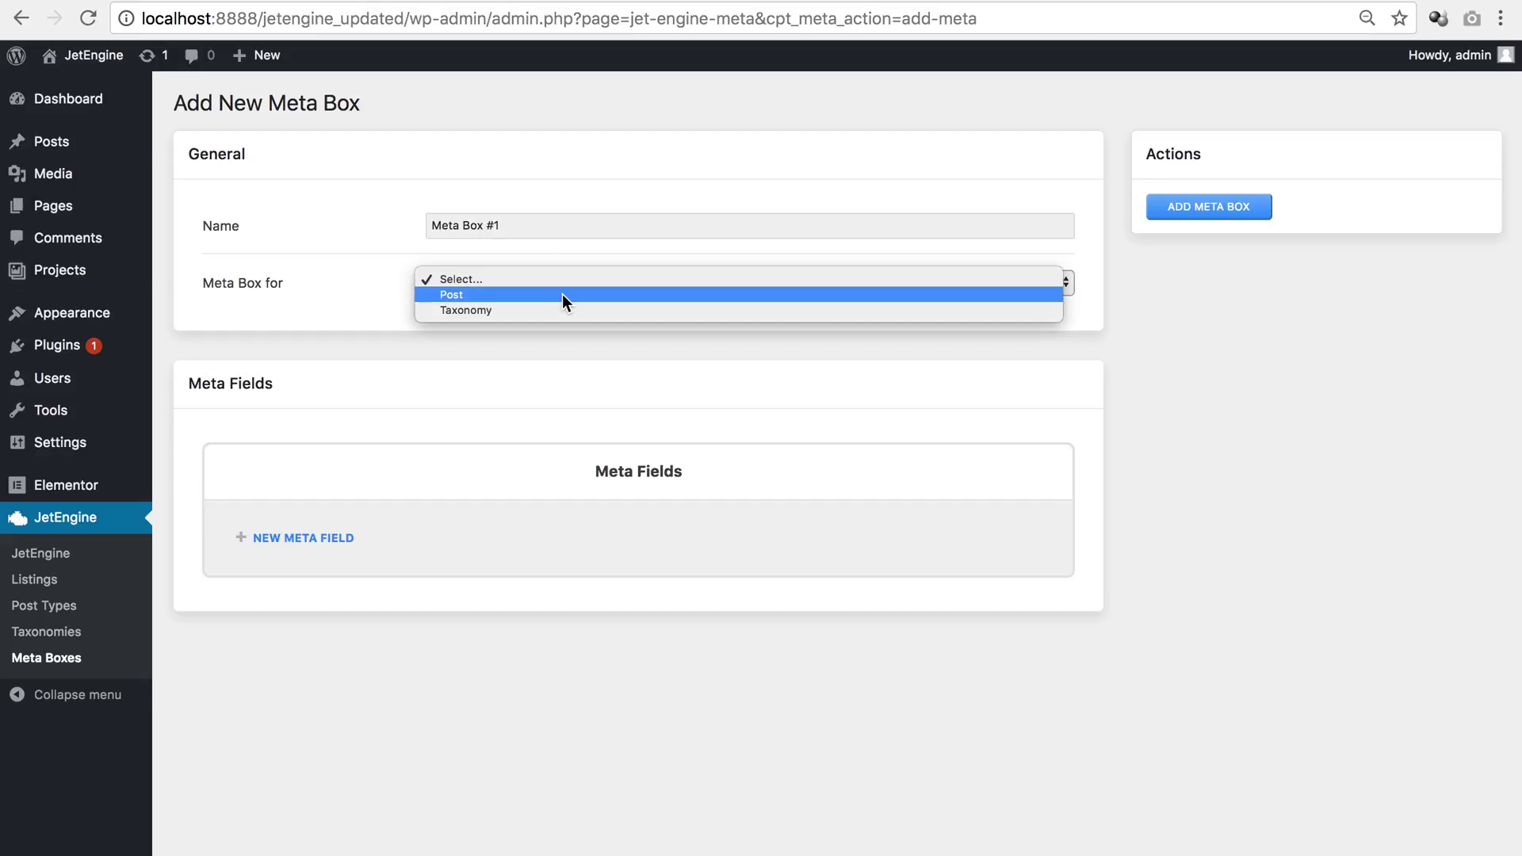
{"action": "left_click", "coordinate": [467, 295]}
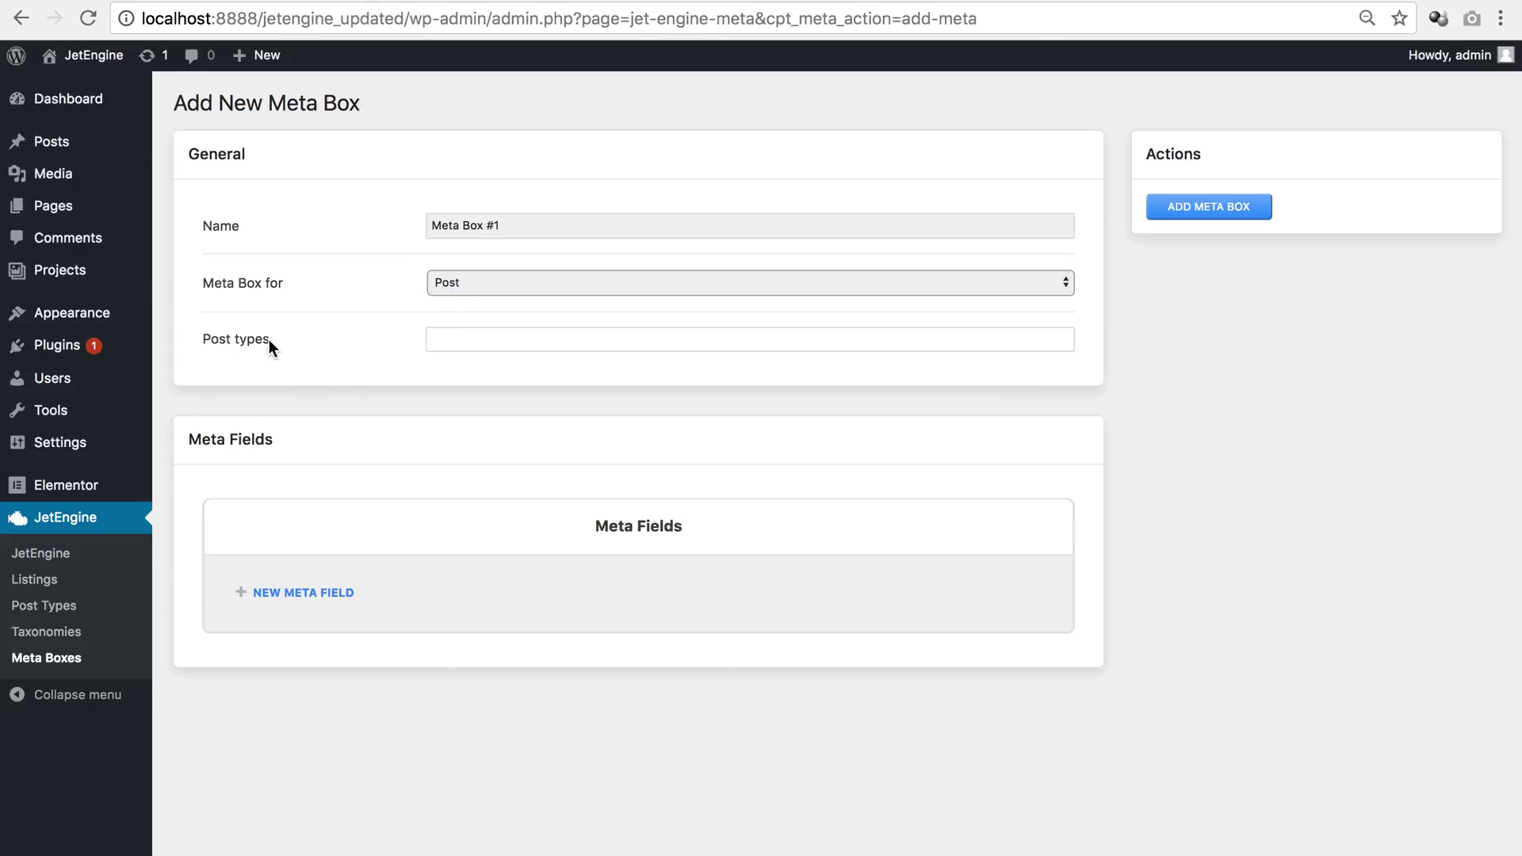
{"action": "left_click", "coordinate": [428, 342]}
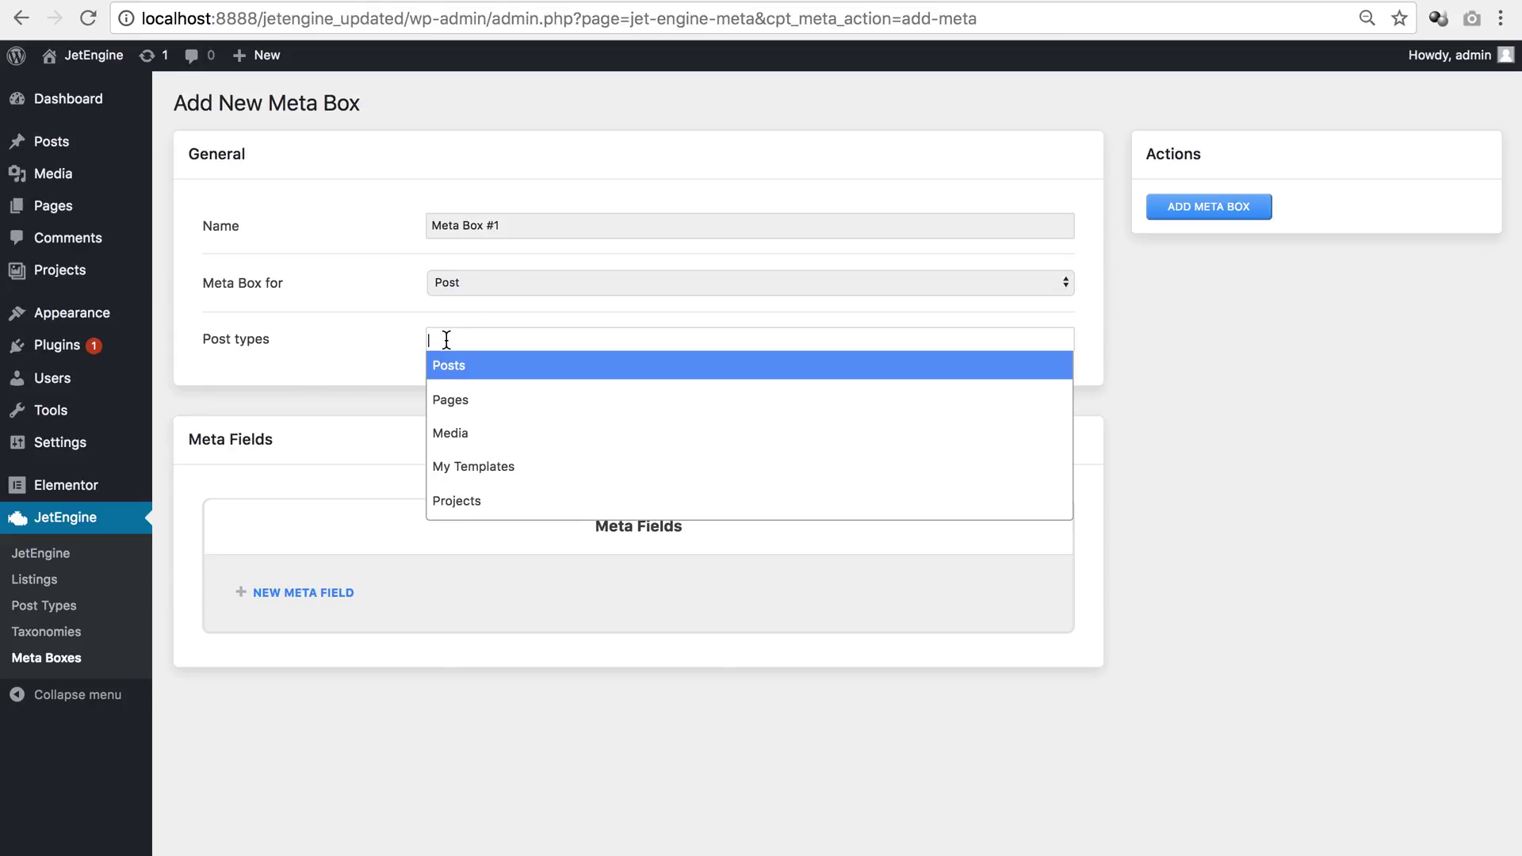
{"action": "scroll", "coordinate": [476, 418], "scroll_direction": "down", "scroll_amount": 1}
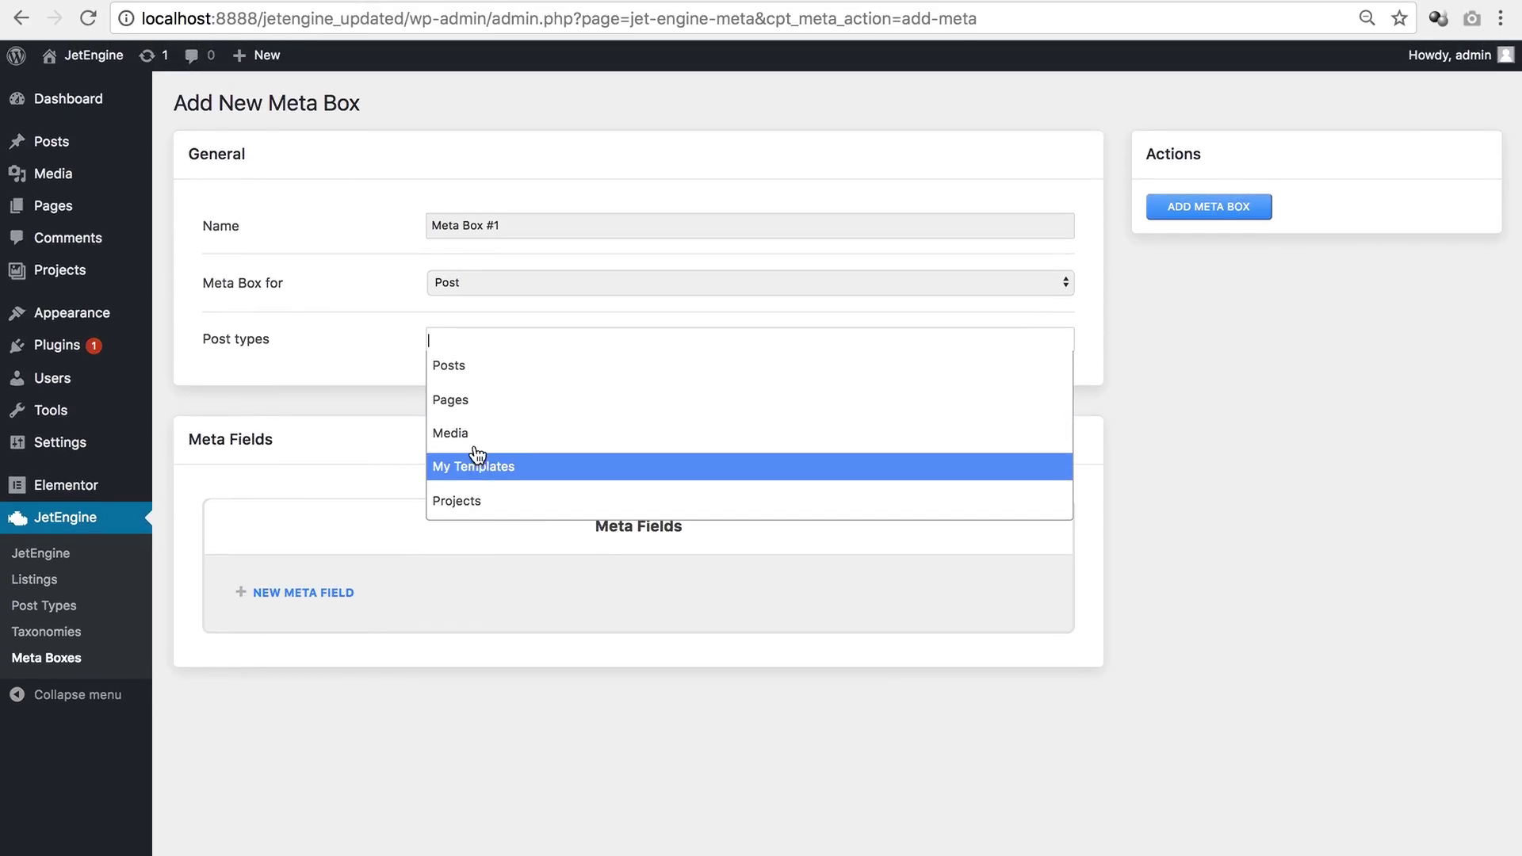
{"action": "left_click", "coordinate": [459, 367]}
{"action": "left_click", "coordinate": [520, 347]}
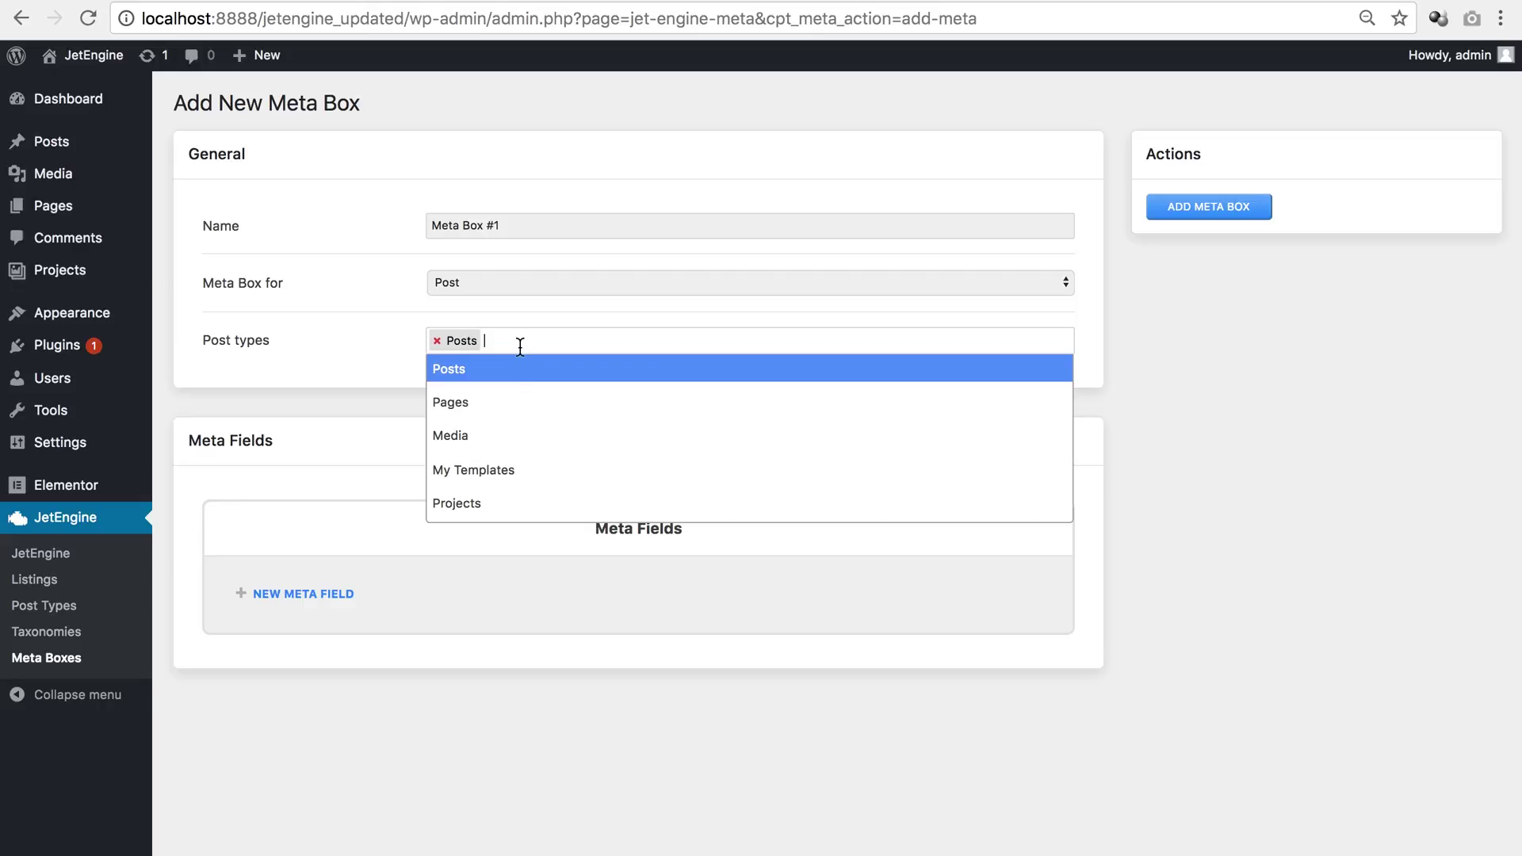
{"action": "left_click", "coordinate": [492, 404]}
{"action": "left_click", "coordinate": [595, 341]}
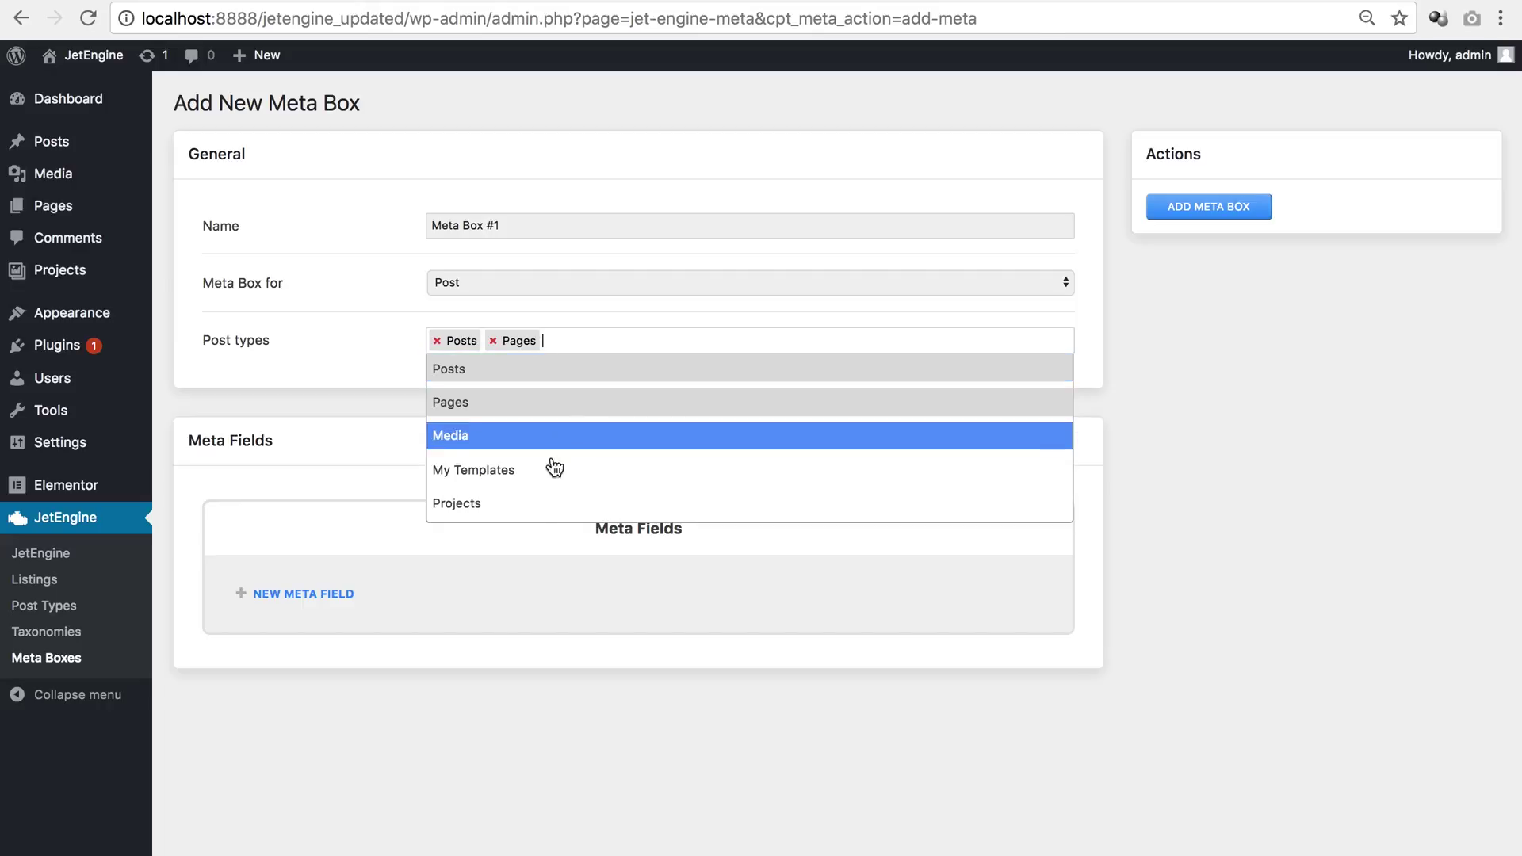
{"action": "left_click", "coordinate": [531, 514]}
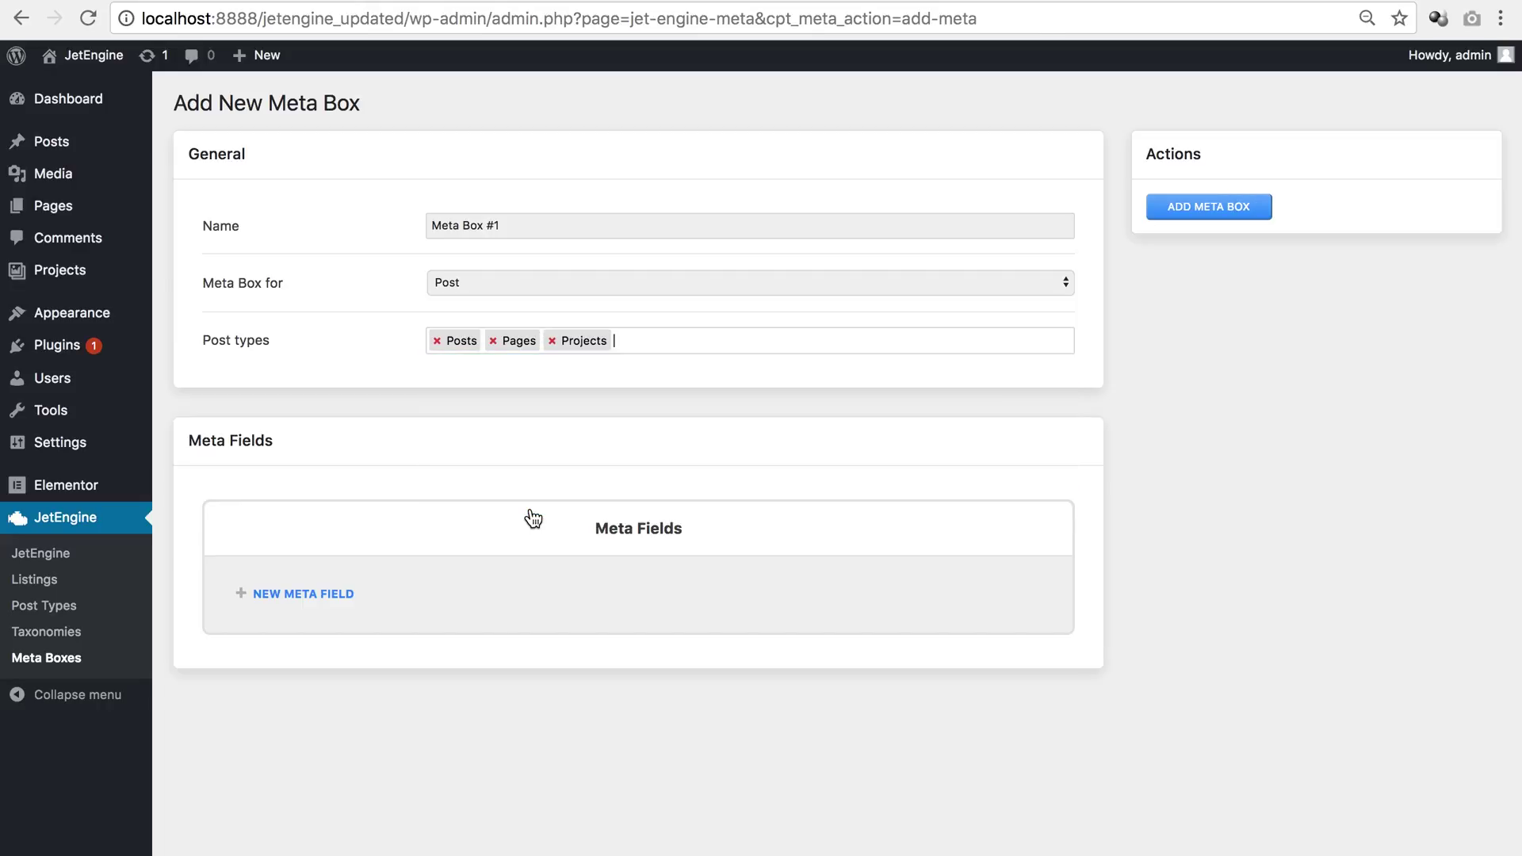
{"action": "left_click", "coordinate": [337, 593]}
{"action": "scroll", "coordinate": [452, 608], "scroll_direction": "down", "scroll_amount": 3}
Set the first meta field to title Date, name date, type Date
{"action": "left_click", "coordinate": [455, 554]}
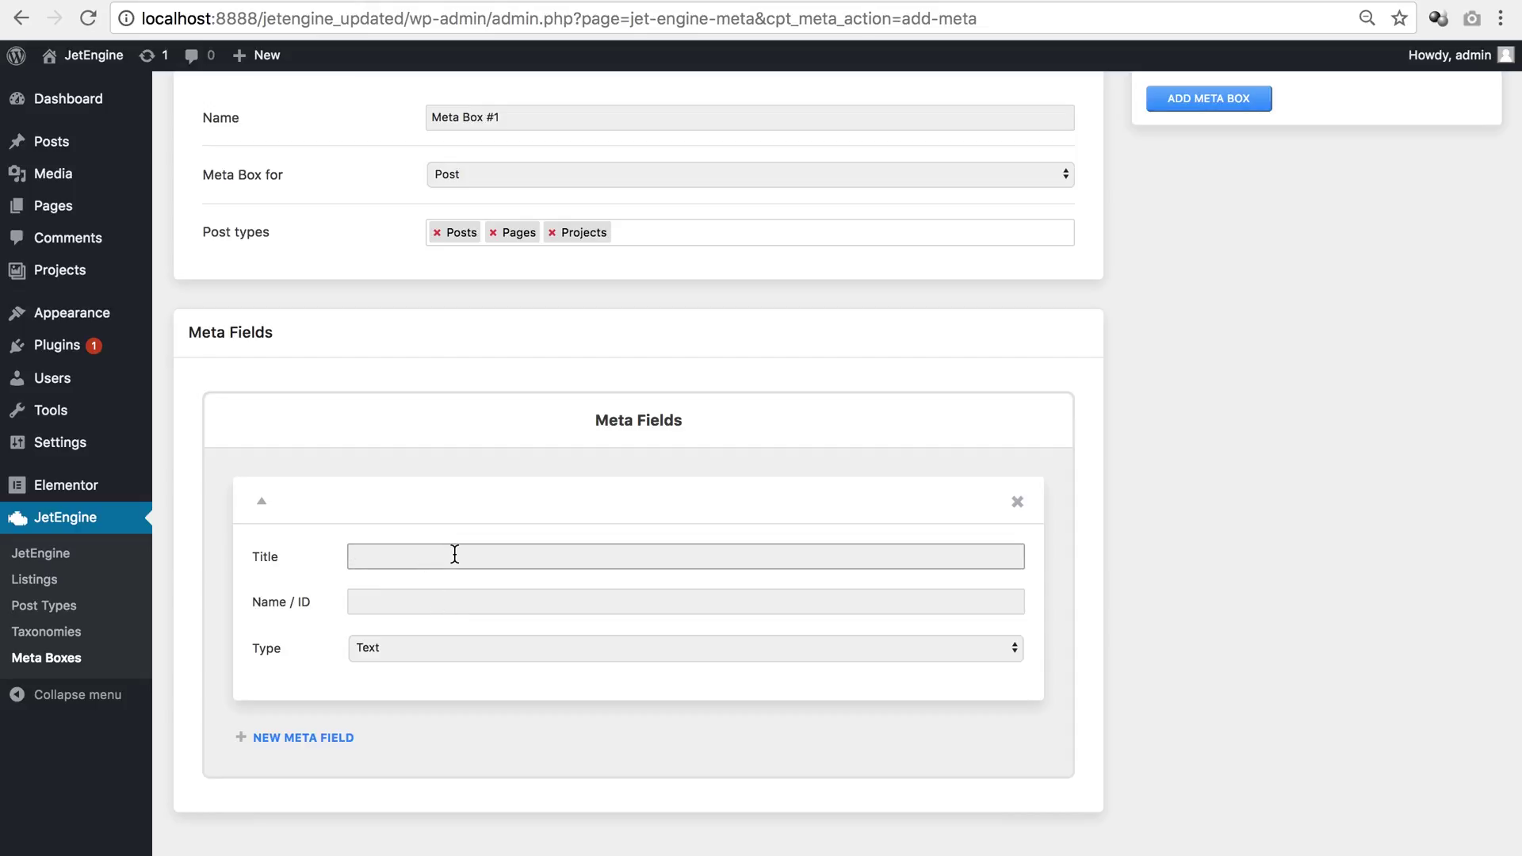
{"action": "type", "text": "Date"}
{"action": "left_click", "coordinate": [456, 604]}
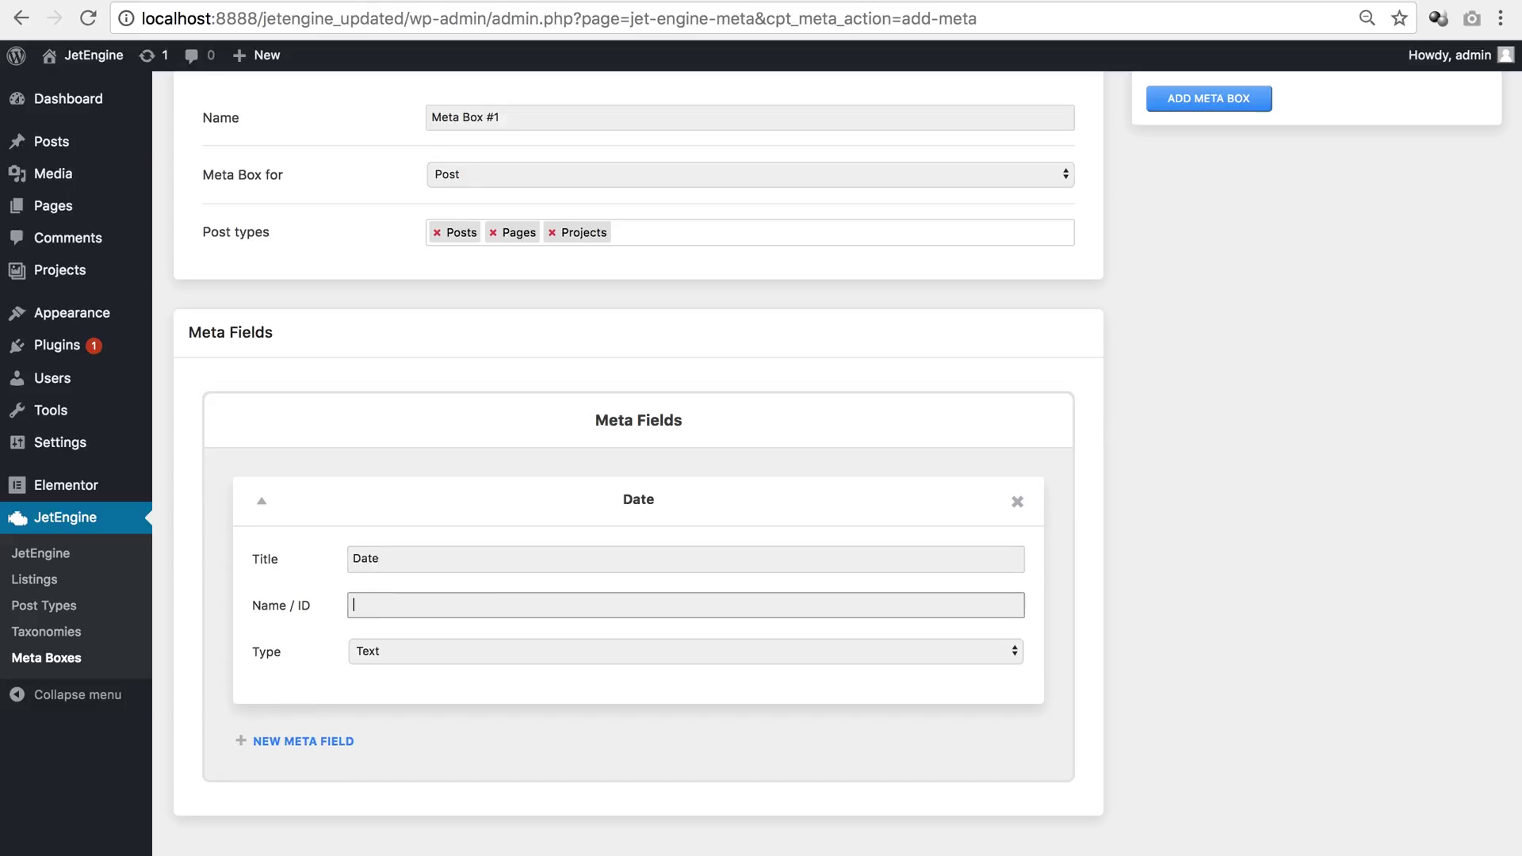
{"action": "left_click", "coordinate": [457, 652]}
{"action": "left_click", "coordinate": [457, 664]}
Add an Iconpicker field titled Icon with name icon, and save the meta box
{"action": "left_click", "coordinate": [341, 770]}
{"action": "scroll", "coordinate": [423, 756], "scroll_direction": "down", "scroll_amount": 3}
{"action": "left_click", "coordinate": [436, 639]}
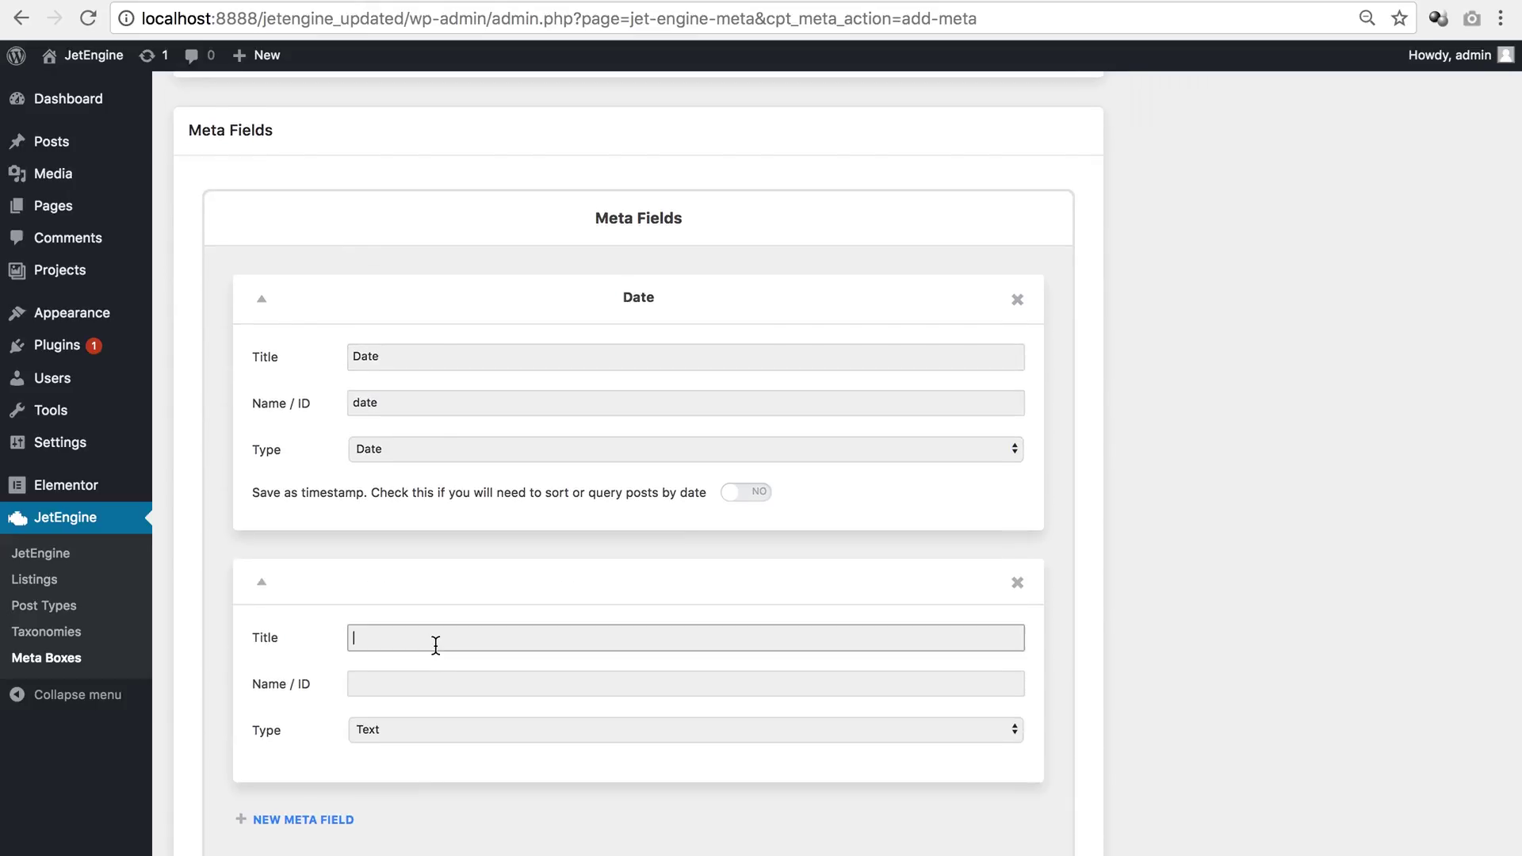
{"action": "left_click", "coordinate": [425, 731]}
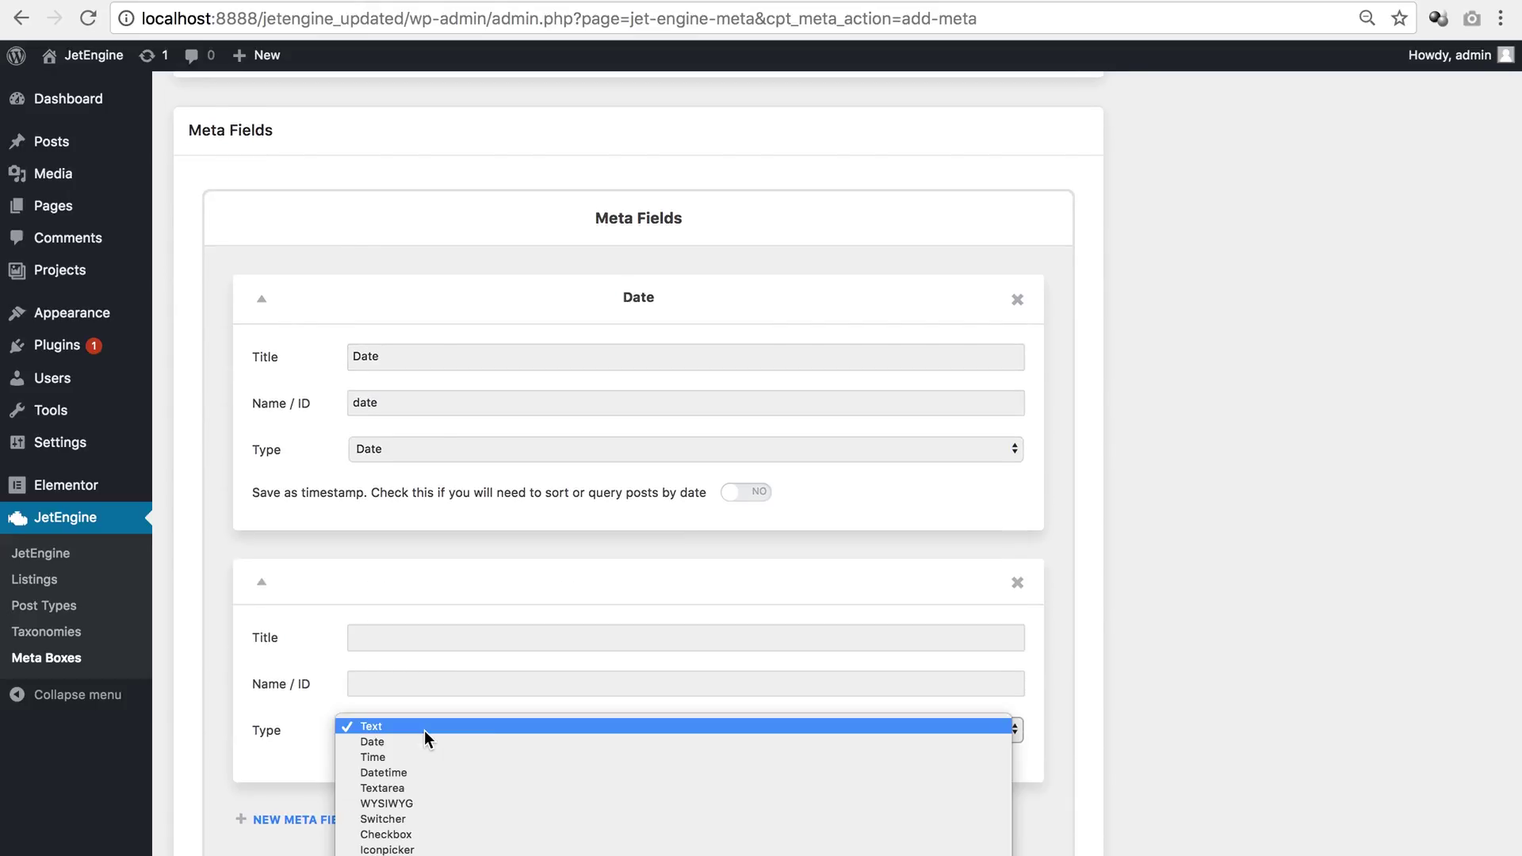
{"action": "left_click", "coordinate": [428, 845]}
{"action": "left_click", "coordinate": [435, 639]}
{"action": "type", "text": "Icon"}
{"action": "left_click", "coordinate": [432, 682]}
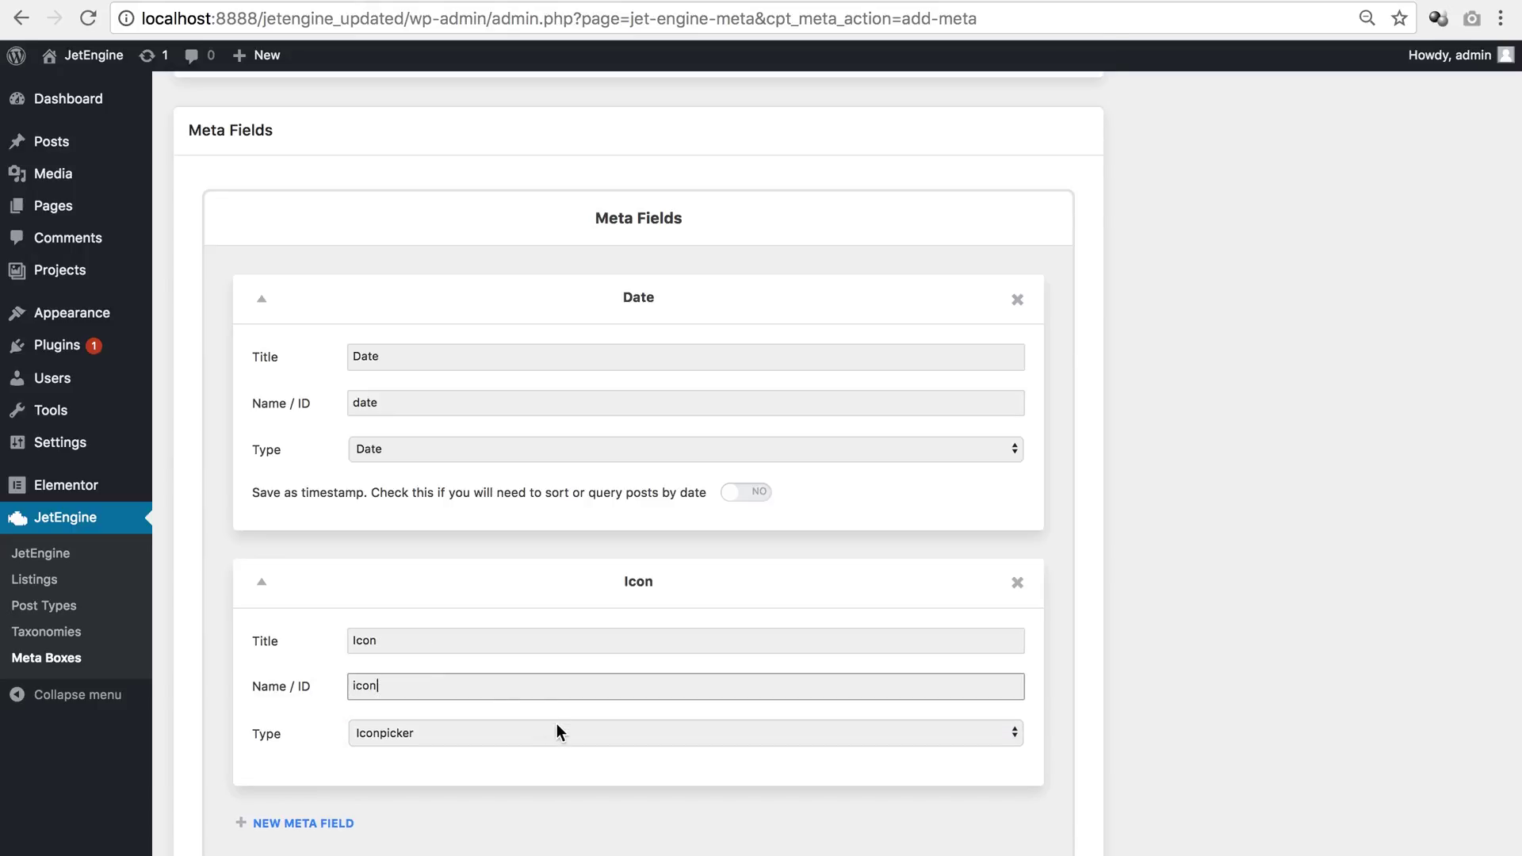
{"action": "scroll", "coordinate": [1243, 259], "scroll_direction": "up", "scroll_amount": 5}
{"action": "left_click", "coordinate": [1222, 209]}
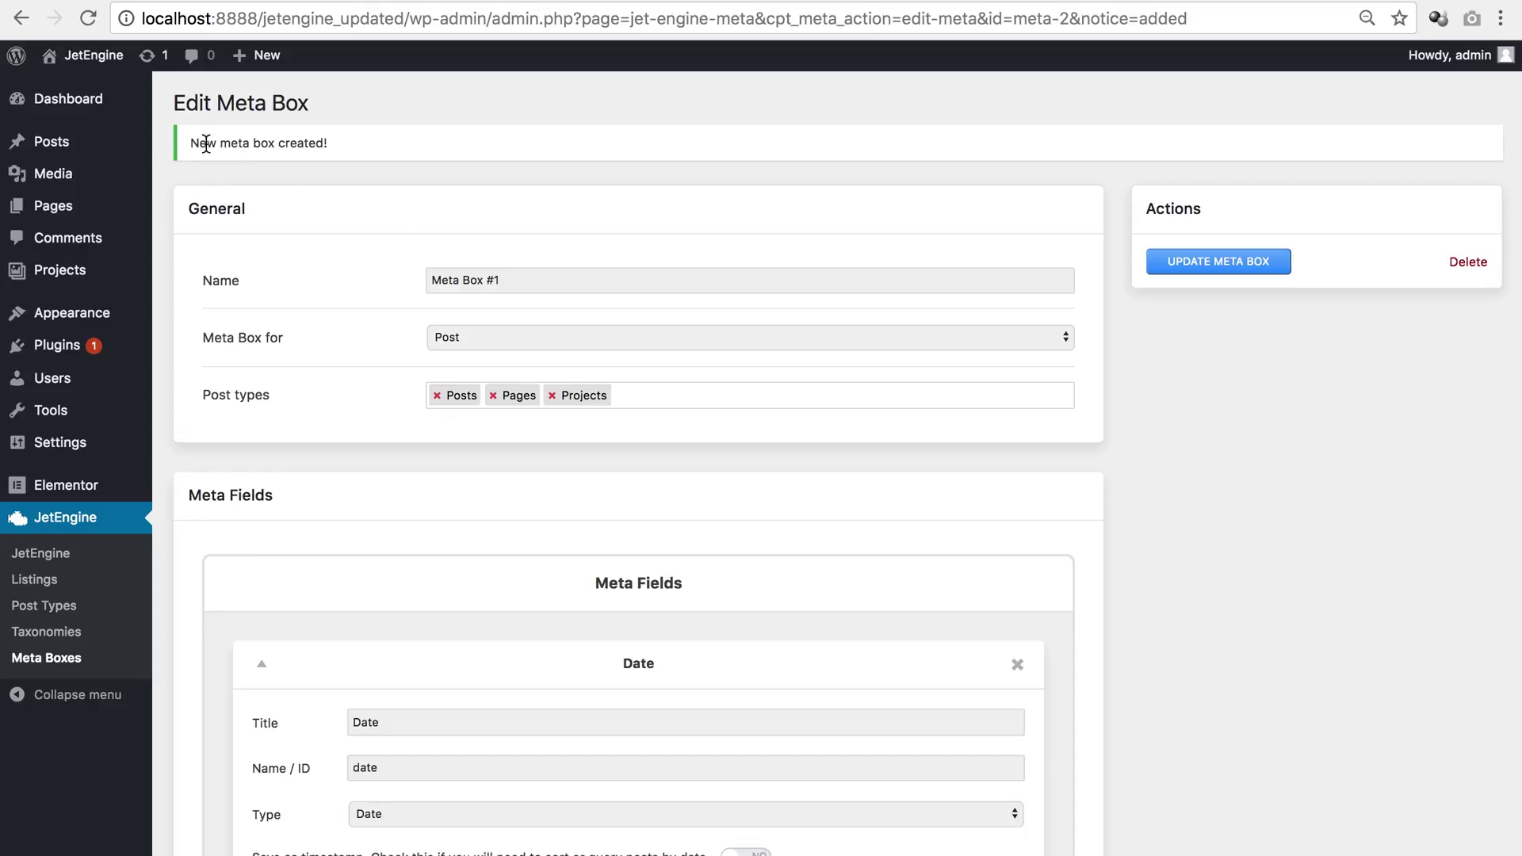
Check that Meta Box #1 appears in new post and page editors, then start a new project
{"action": "mouse_move", "coordinate": [129, 148]}
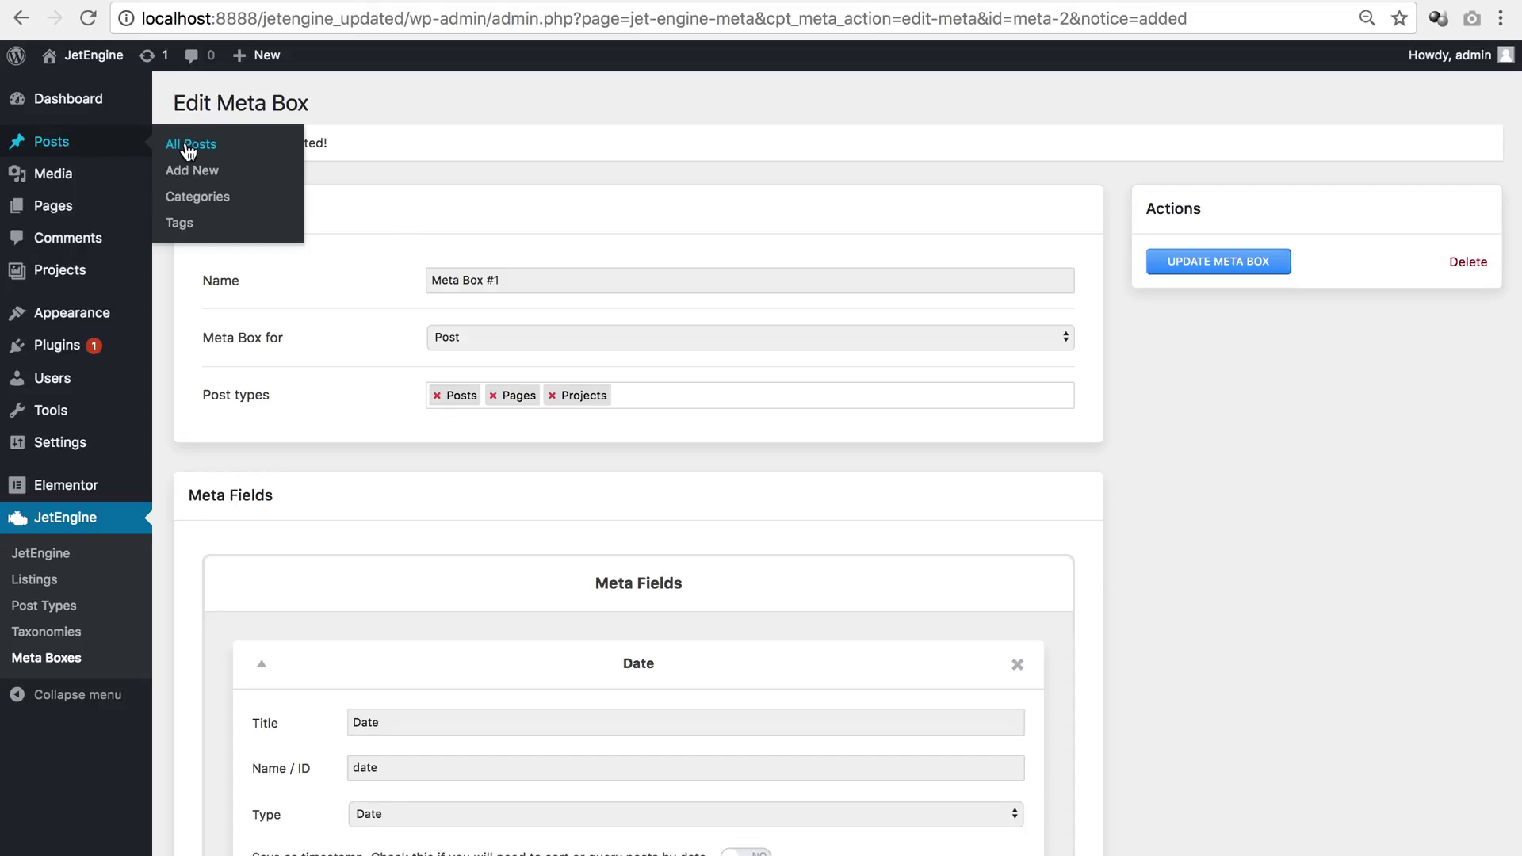
{"action": "left_click", "coordinate": [192, 170]}
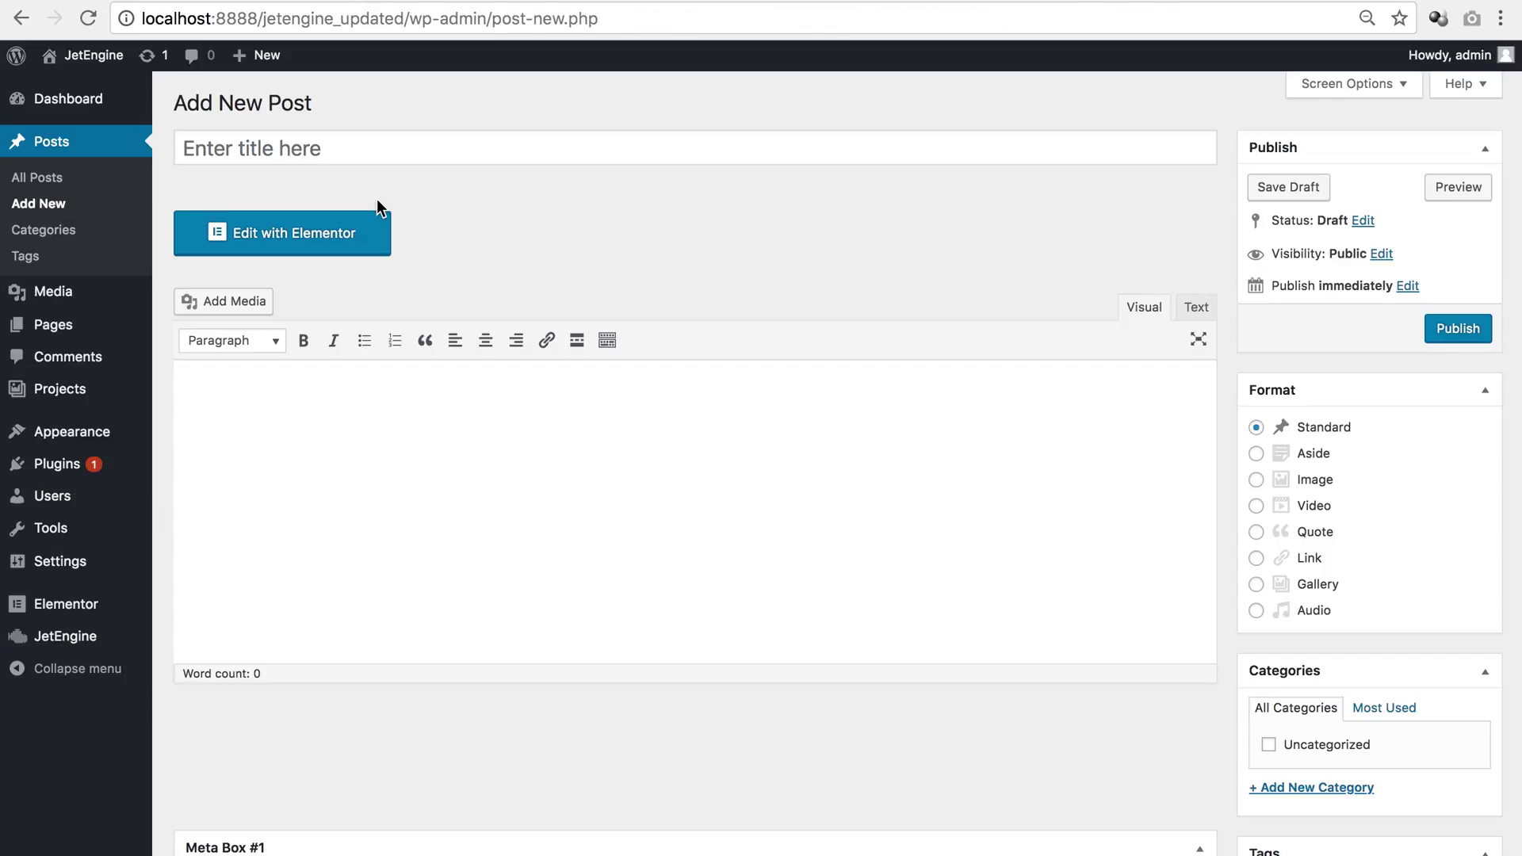
{"action": "scroll", "coordinate": [378, 198], "scroll_direction": "down", "scroll_amount": 5}
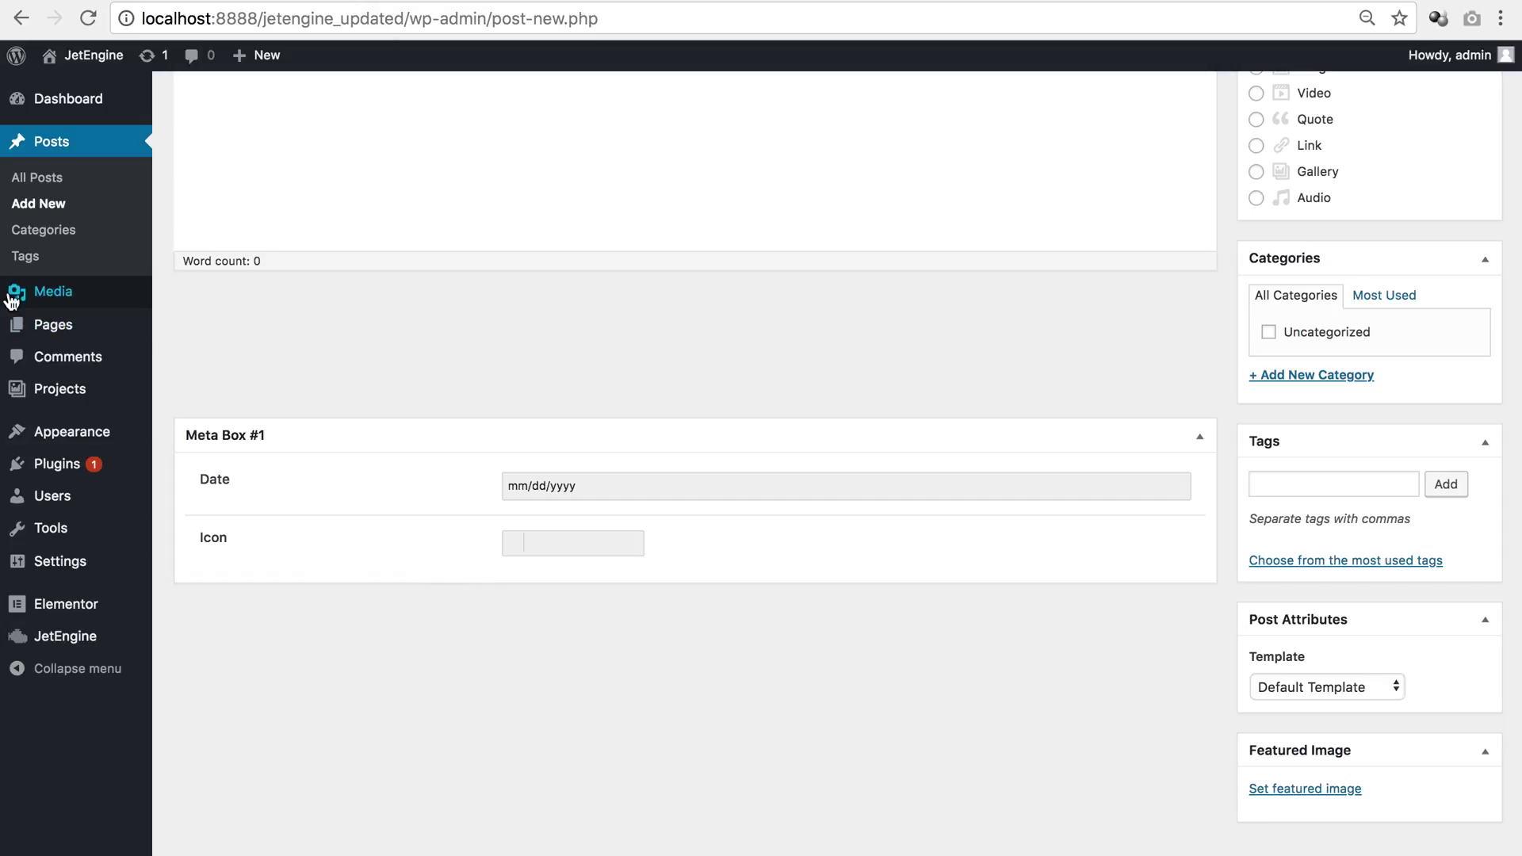
{"action": "left_click", "coordinate": [191, 350]}
{"action": "scroll", "coordinate": [428, 462], "scroll_direction": "down", "scroll_amount": 1}
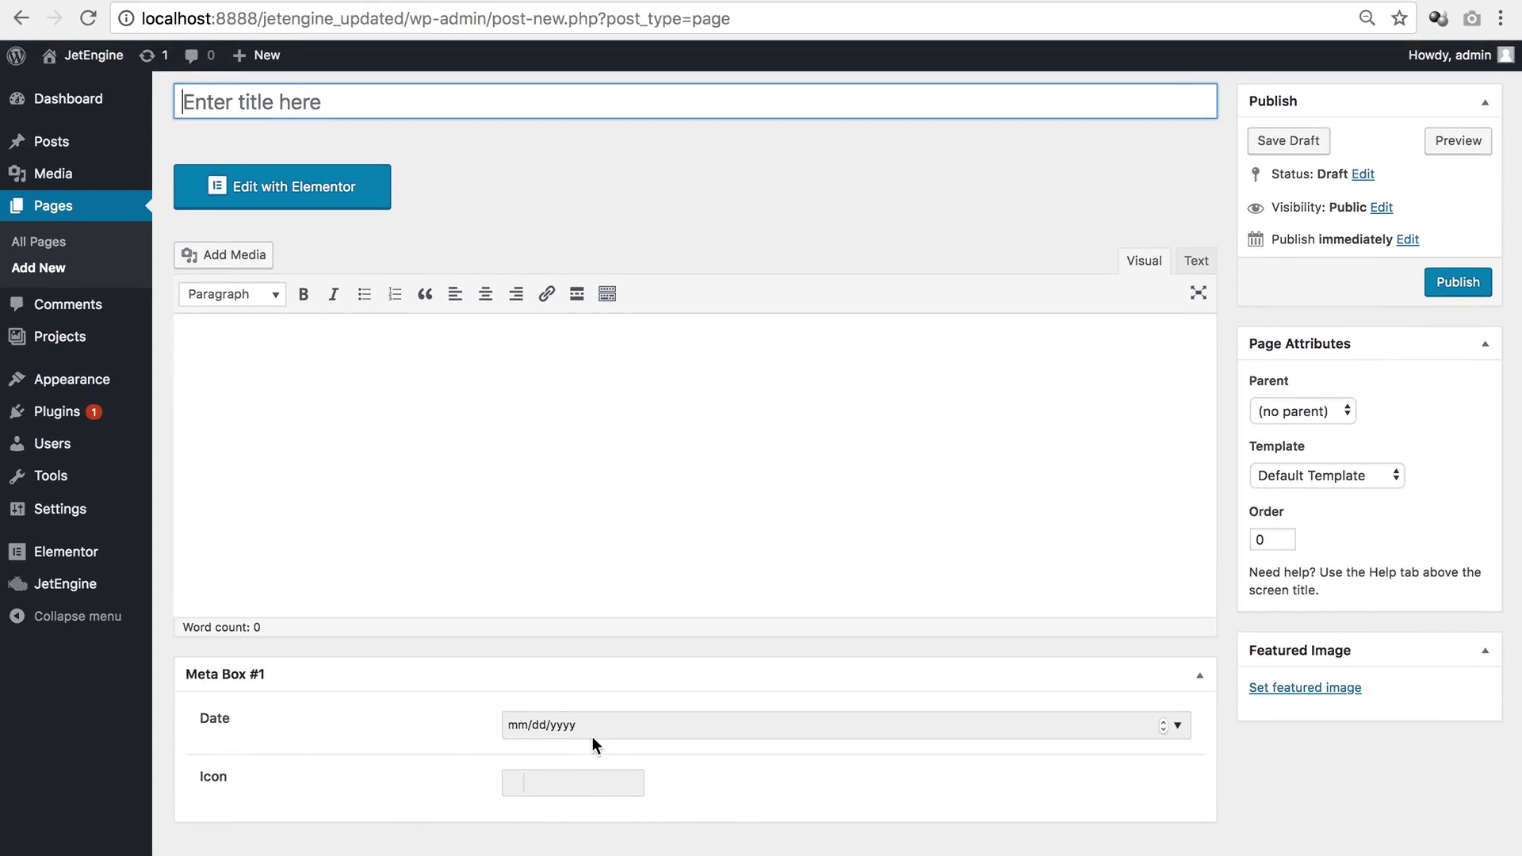
{"action": "mouse_move", "coordinate": [63, 349]}
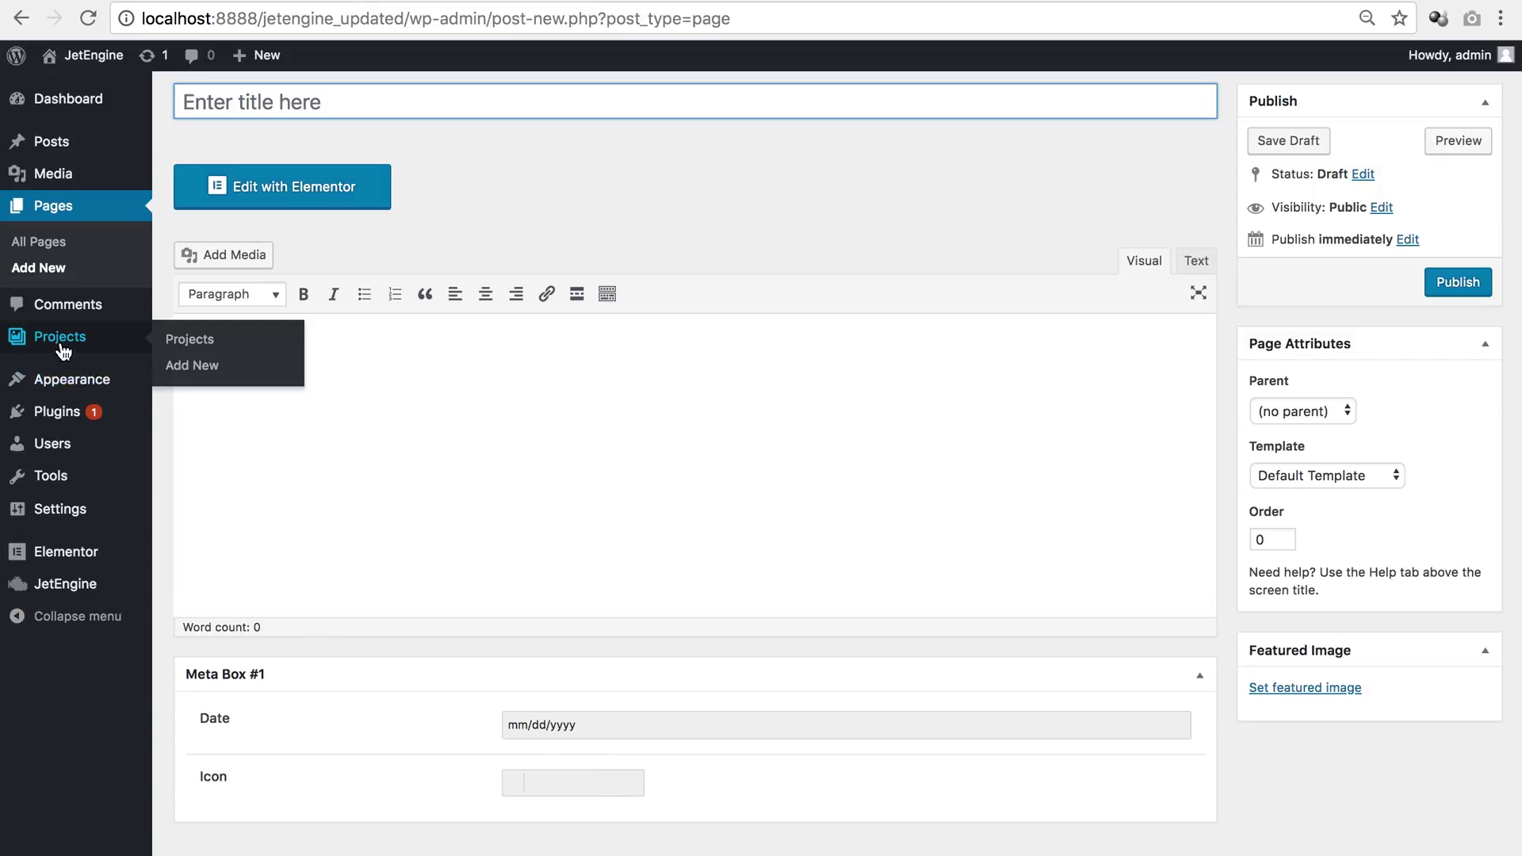
{"action": "left_click", "coordinate": [201, 366]}
Scroll the new project editor to view Settings (Image, Text) and Meta Box #1 (Date, Icon)
{"action": "scroll", "coordinate": [339, 455], "scroll_direction": "down", "scroll_amount": 5}
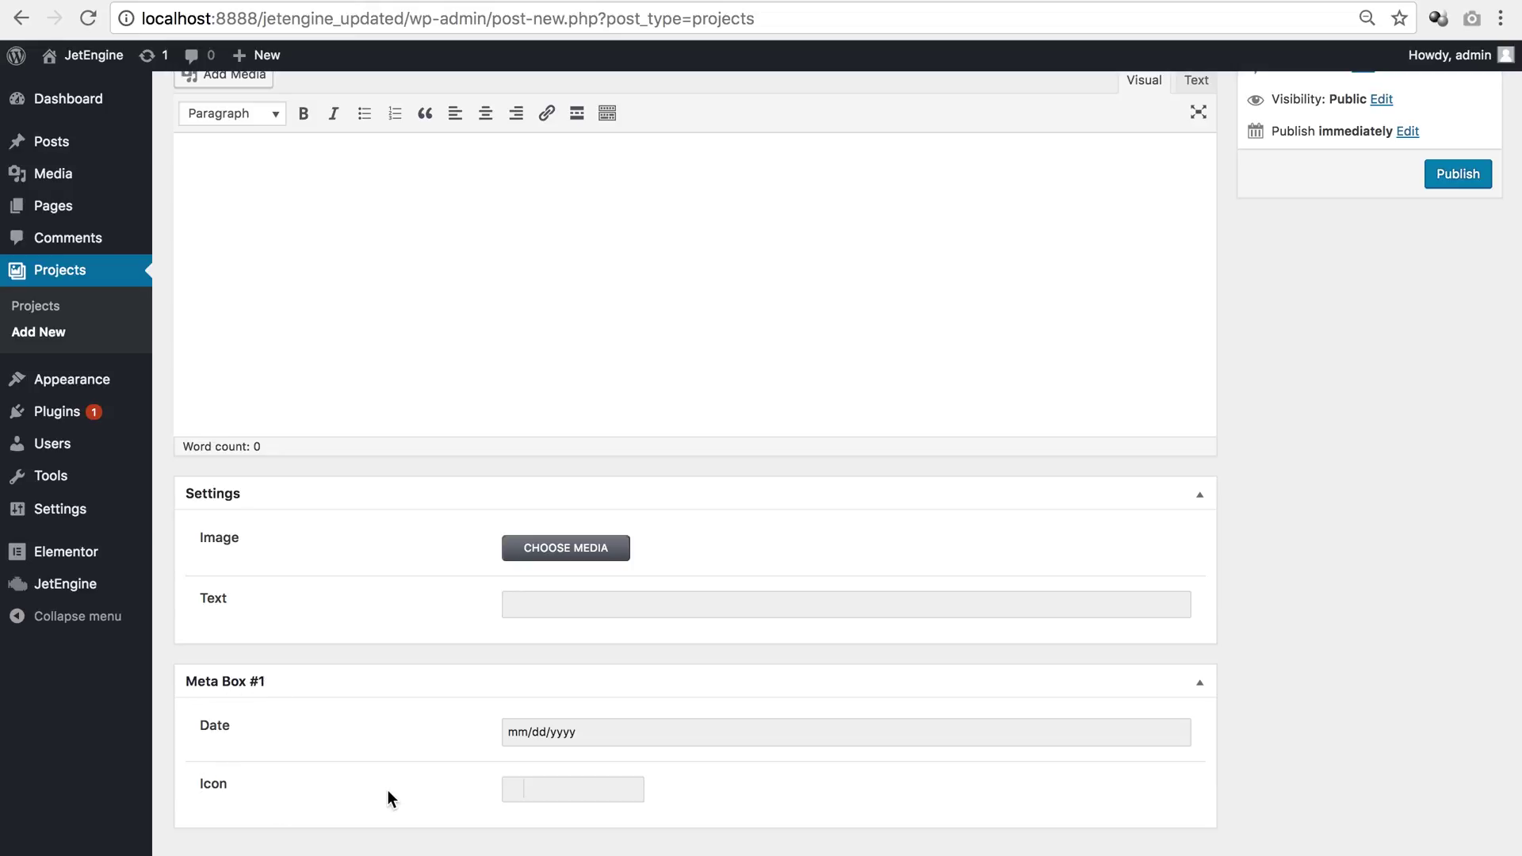
{"action": "mouse_move", "coordinate": [97, 149]}
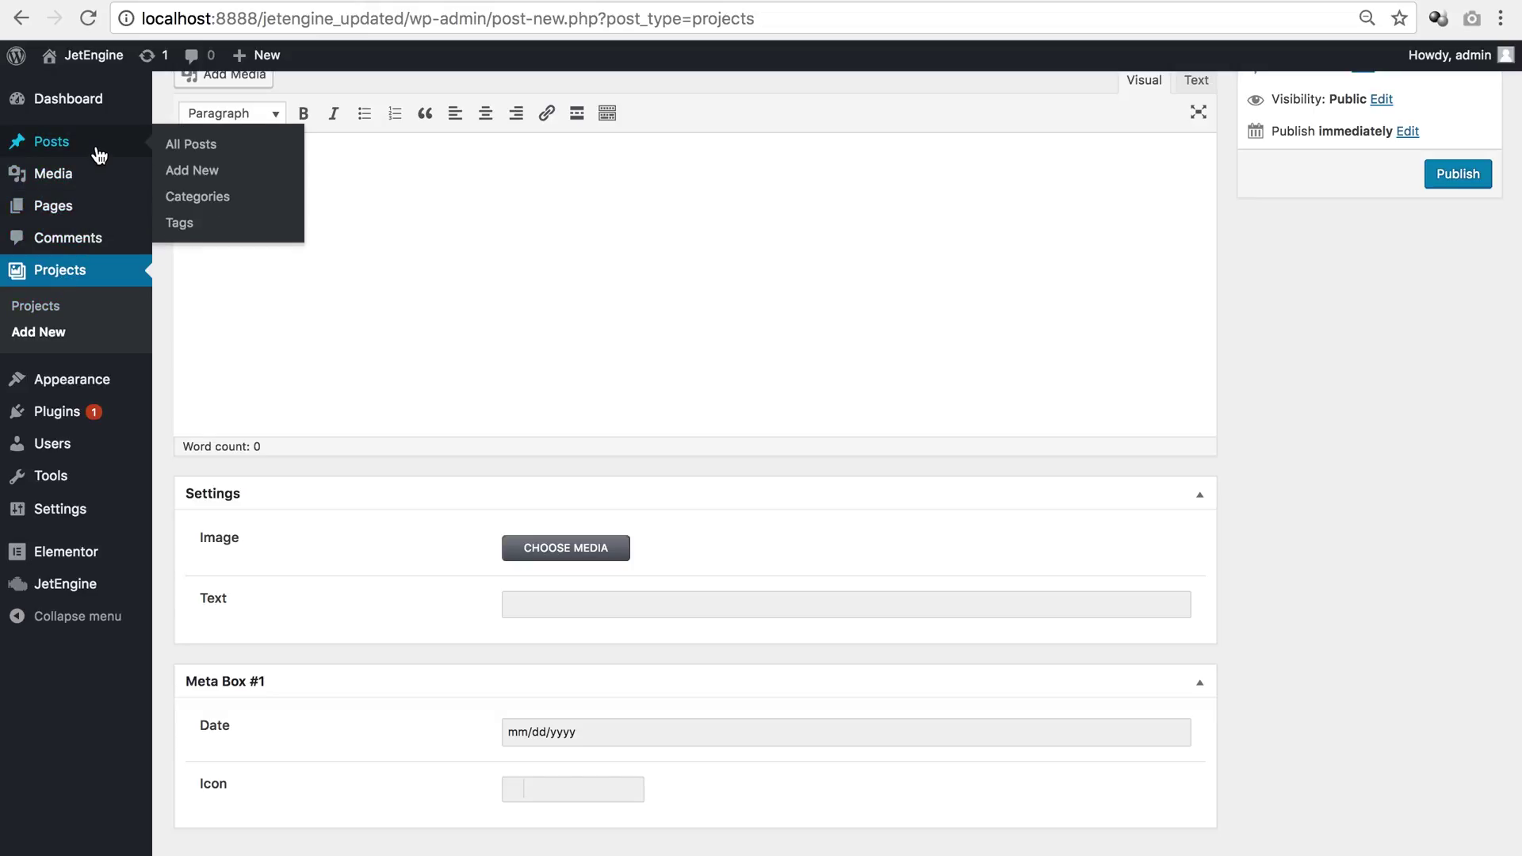